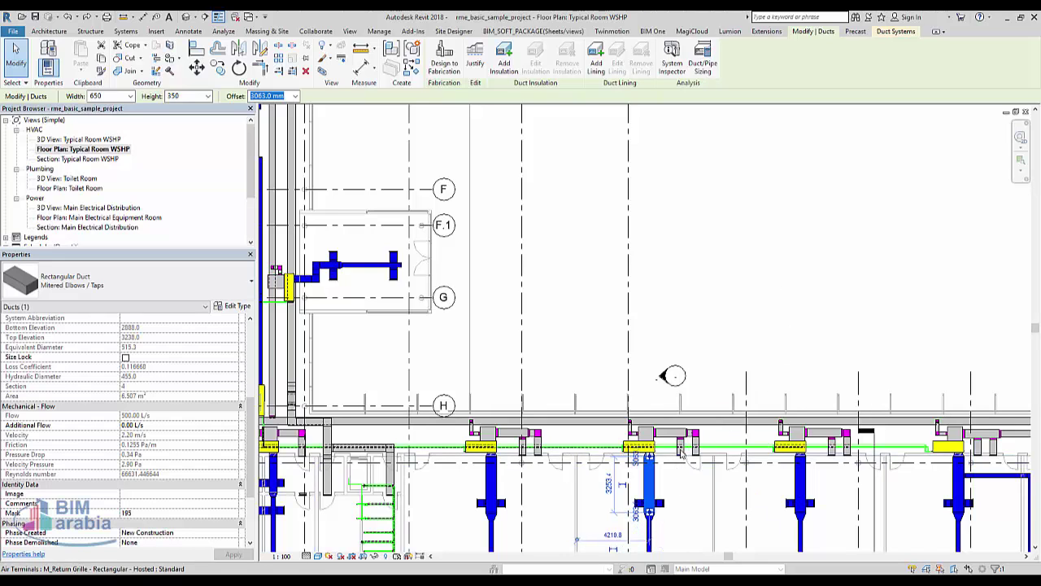
# - Copy the duct to the open area above grid G and set the copy's offset to 1111 mm
pyautogui.press('c')
pyautogui.press('o')
pyautogui.click(688, 486)
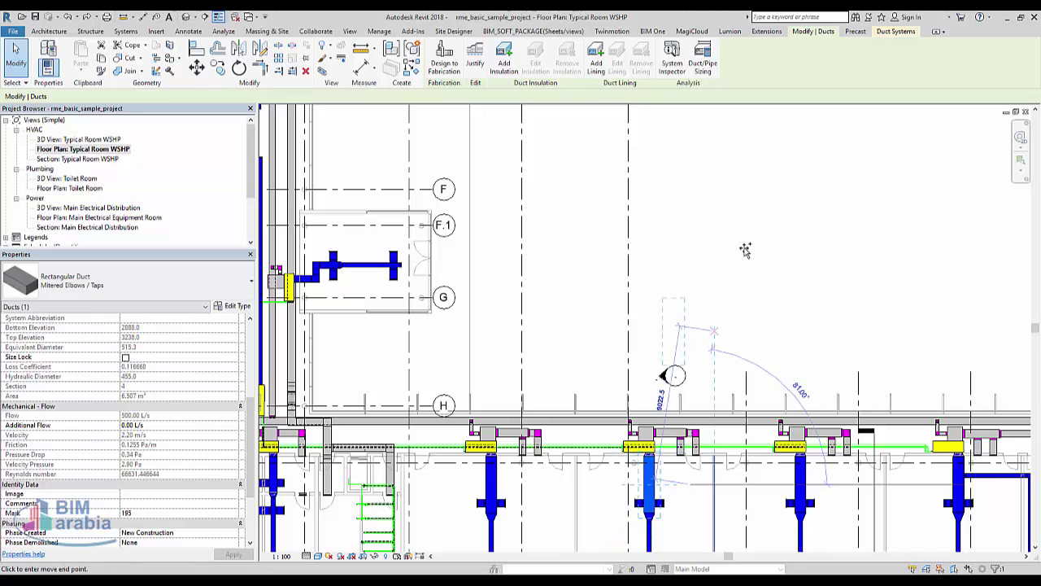
pyautogui.click(753, 290)
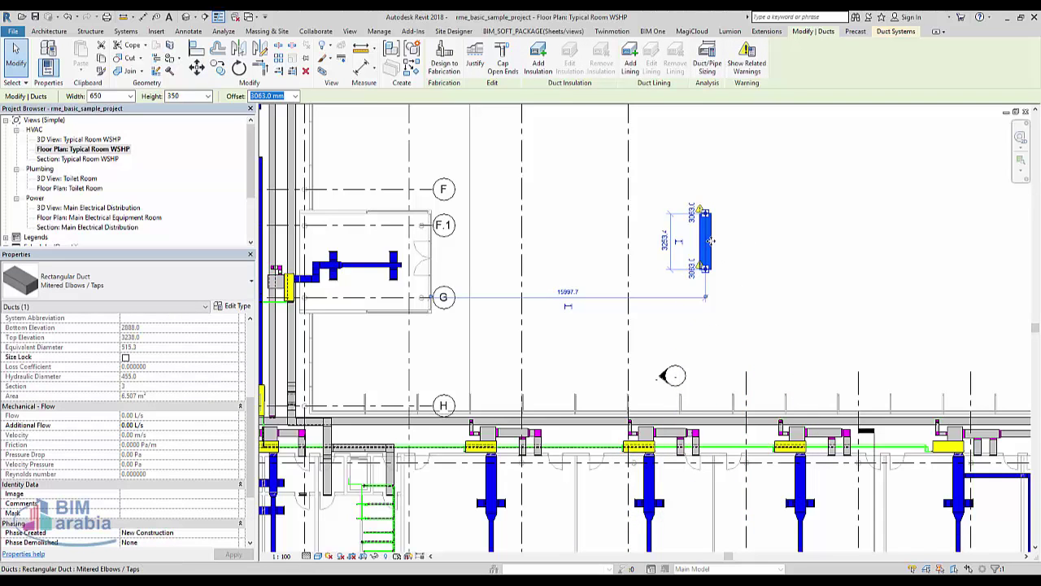
pyautogui.click(267, 96)
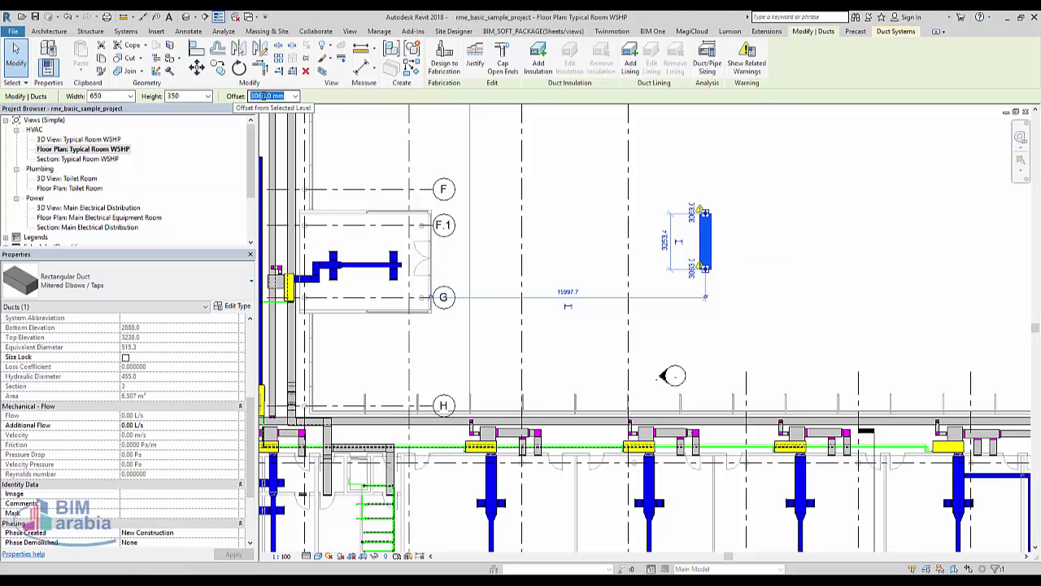
pyautogui.write('1111')
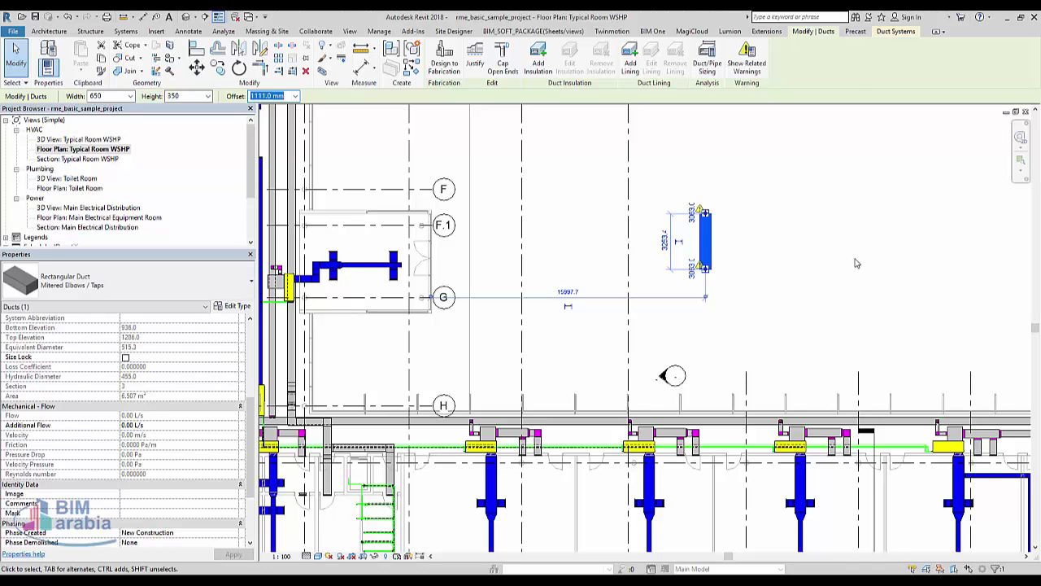
pyautogui.click(855, 263)
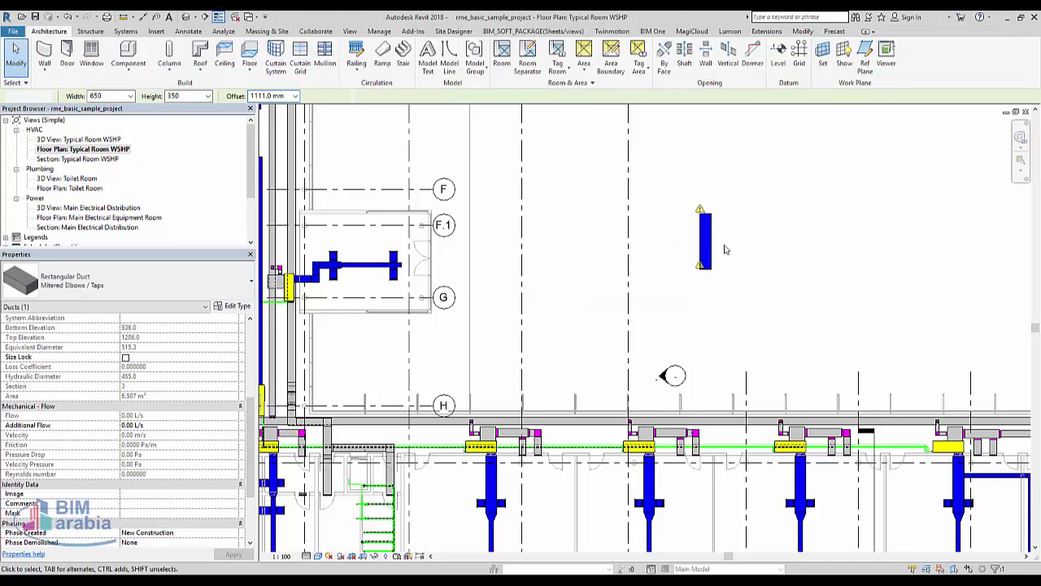
# - Place a second duct copy to the right at 1600 mm offset, then a third copy further right
pyautogui.click(713, 244)
pyautogui.press('c')
pyautogui.press('o')
pyautogui.click(724, 312)
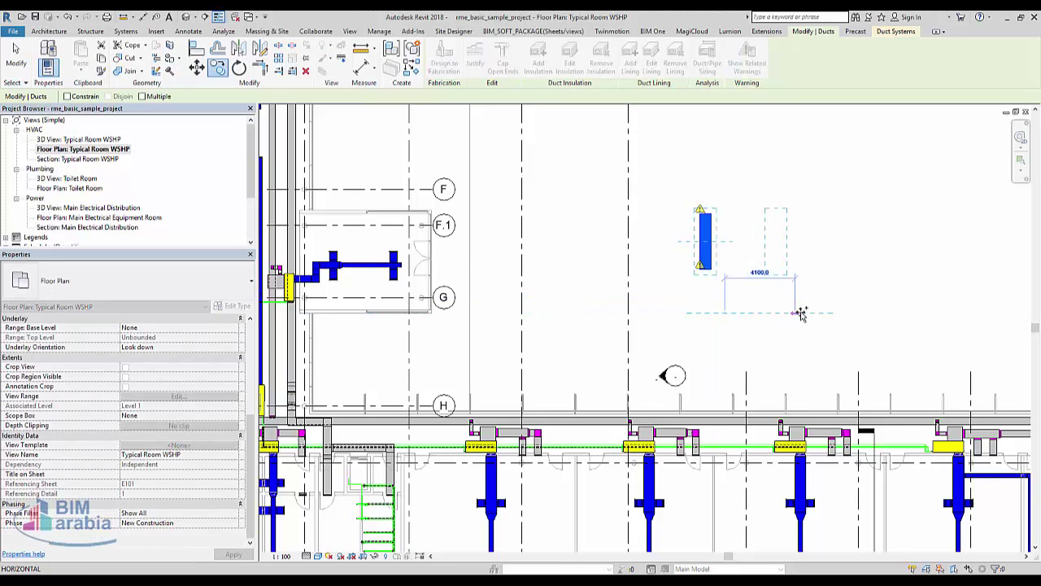
pyautogui.click(807, 311)
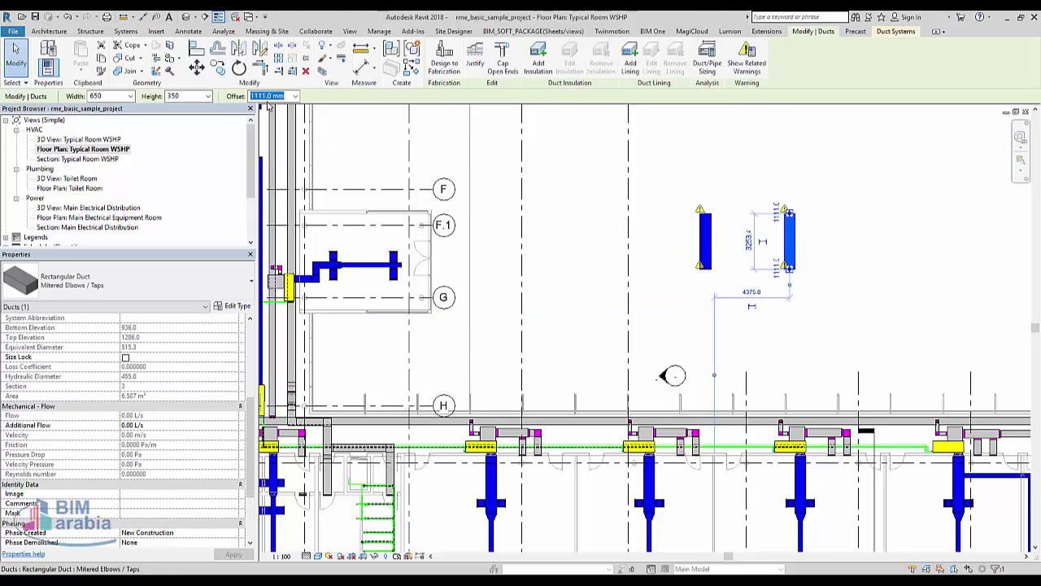
pyautogui.click(264, 96)
pyautogui.write('16')
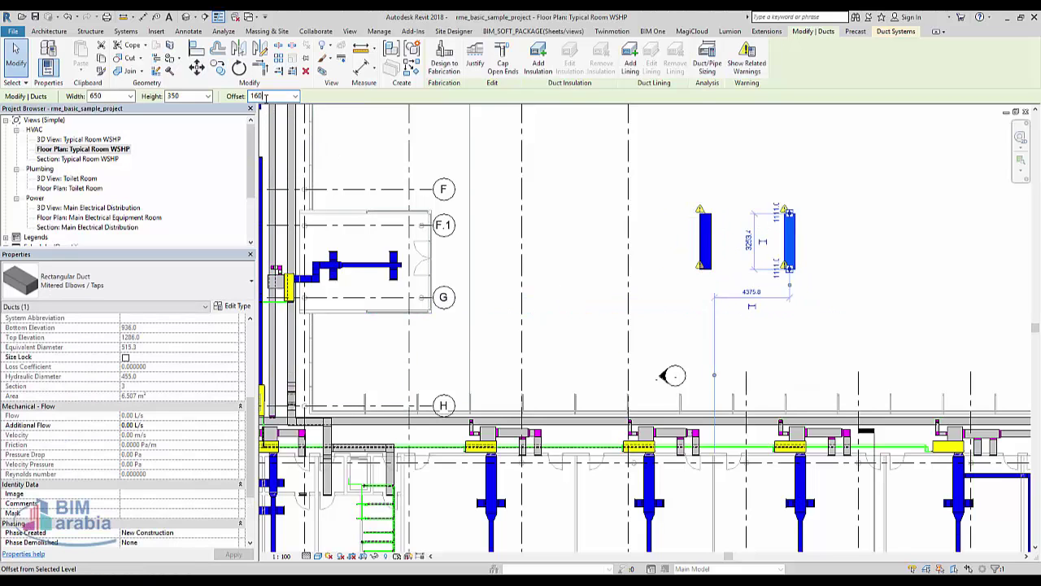
pyautogui.write('0')
pyautogui.press('Return')
pyautogui.press('Escape')
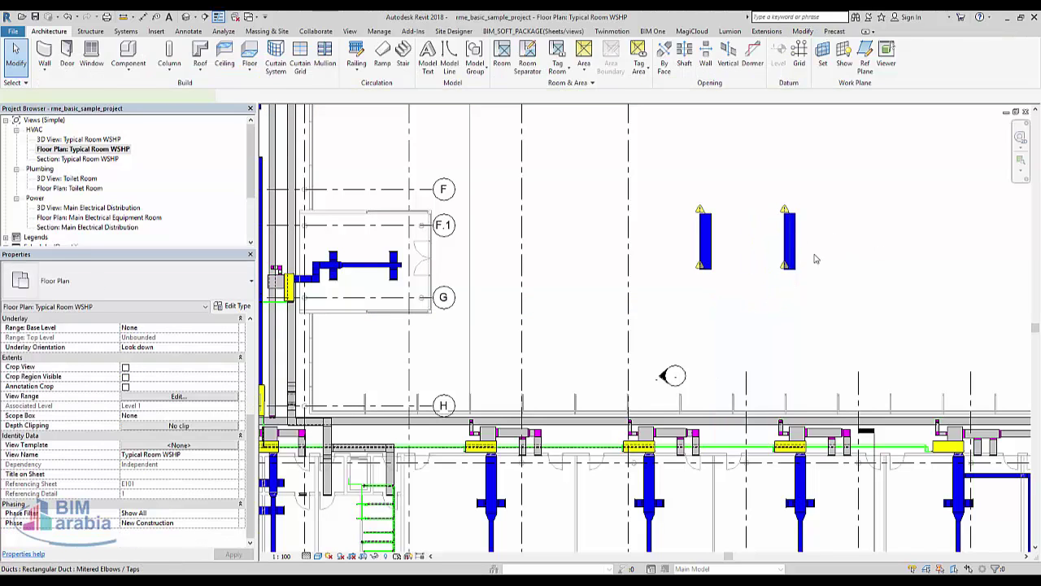
pyautogui.click(814, 259)
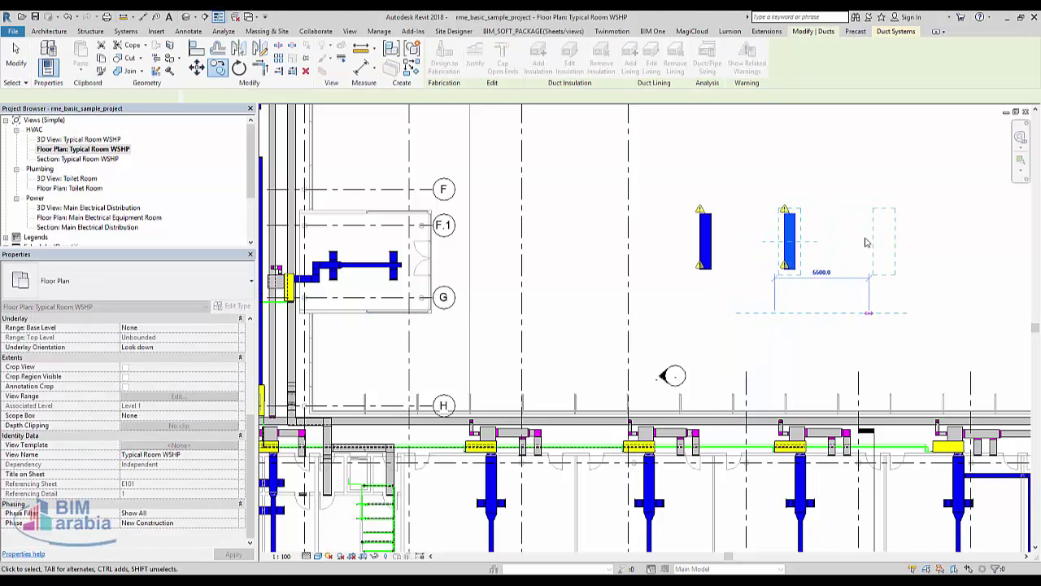
pyautogui.moveTo(866, 243); pyautogui.dragTo(868, 242)
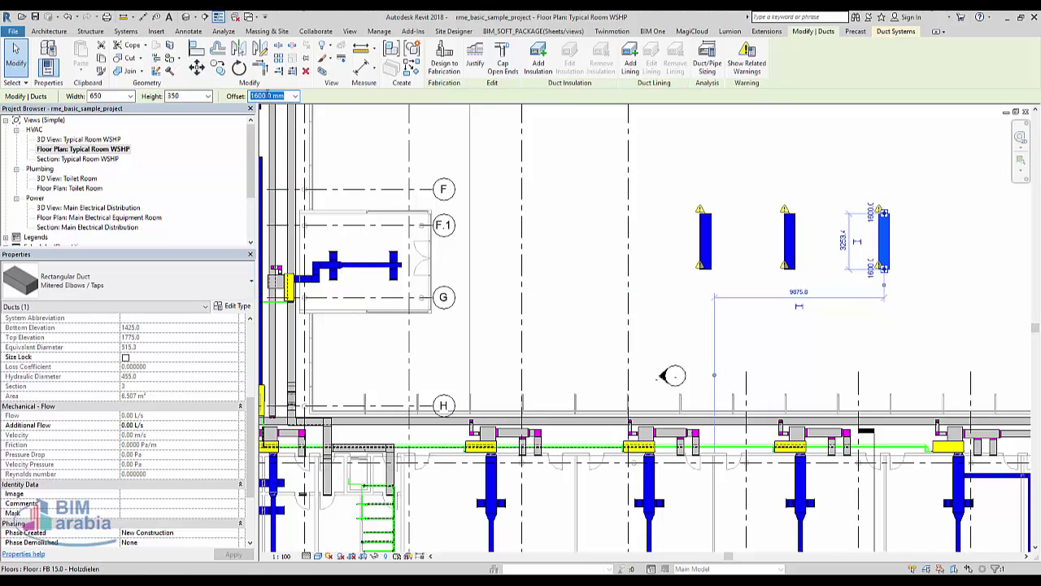
# - Finish entering the third duct copy's higher offset
pyautogui.write('50')
pyautogui.click(740, 159)
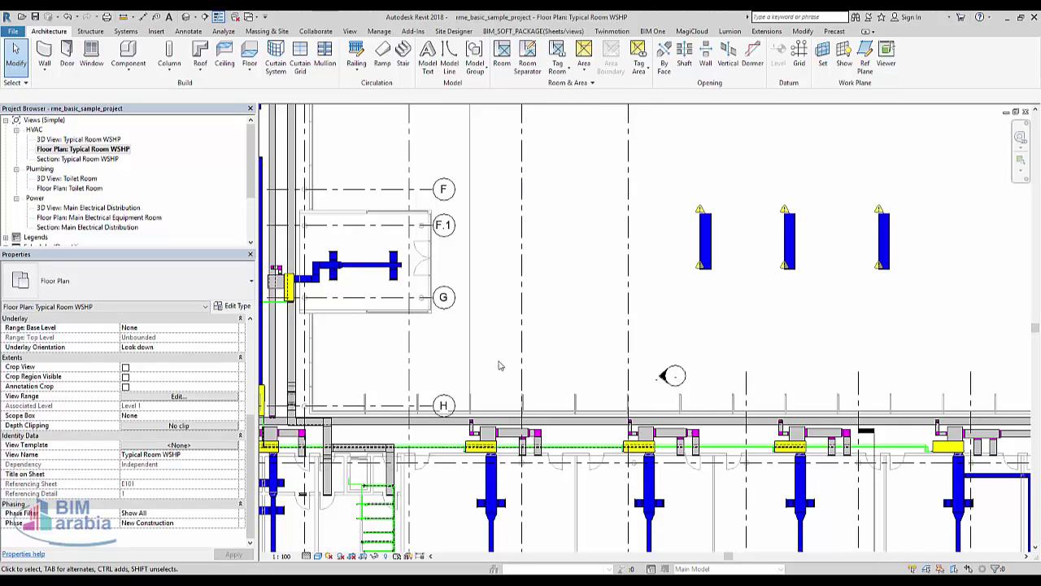
pyautogui.scroll(-3, 658, 397)
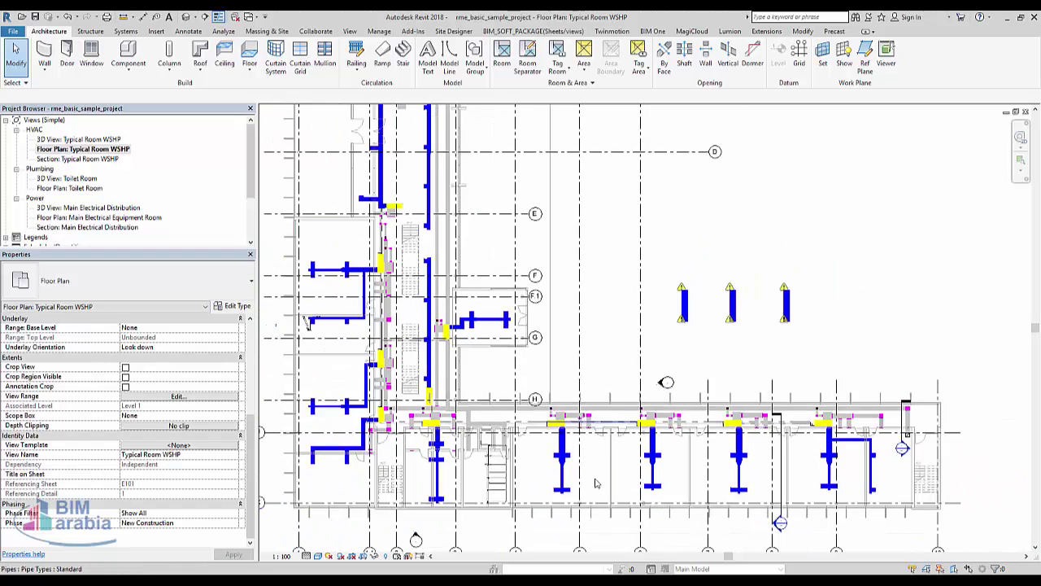
# - Lower the floor plan's view range Top offset to 2000 mm
pyautogui.click(176, 396)
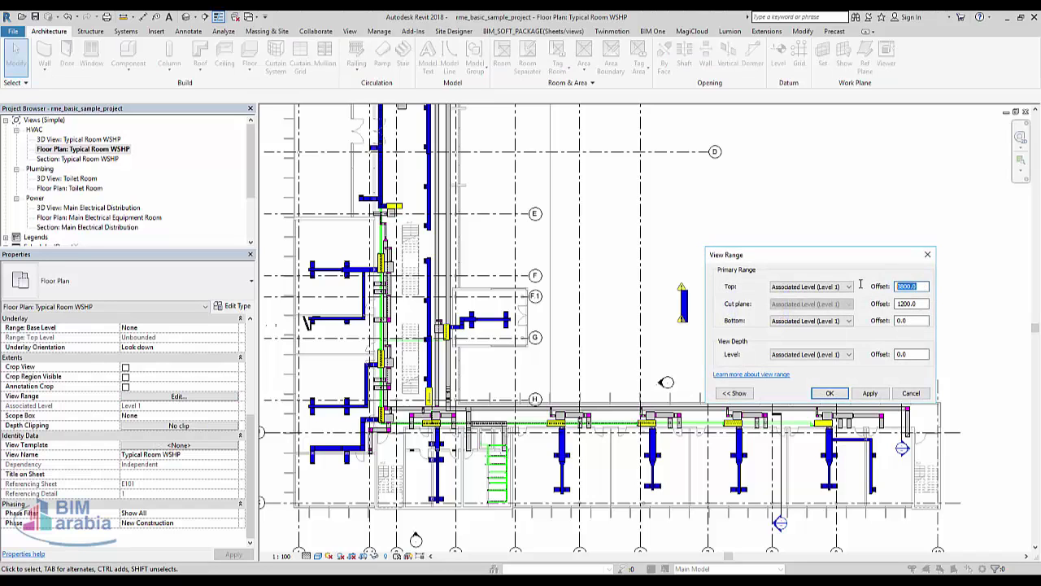
pyautogui.doubleClick(909, 286)
pyautogui.write('200')
pyautogui.click(829, 394)
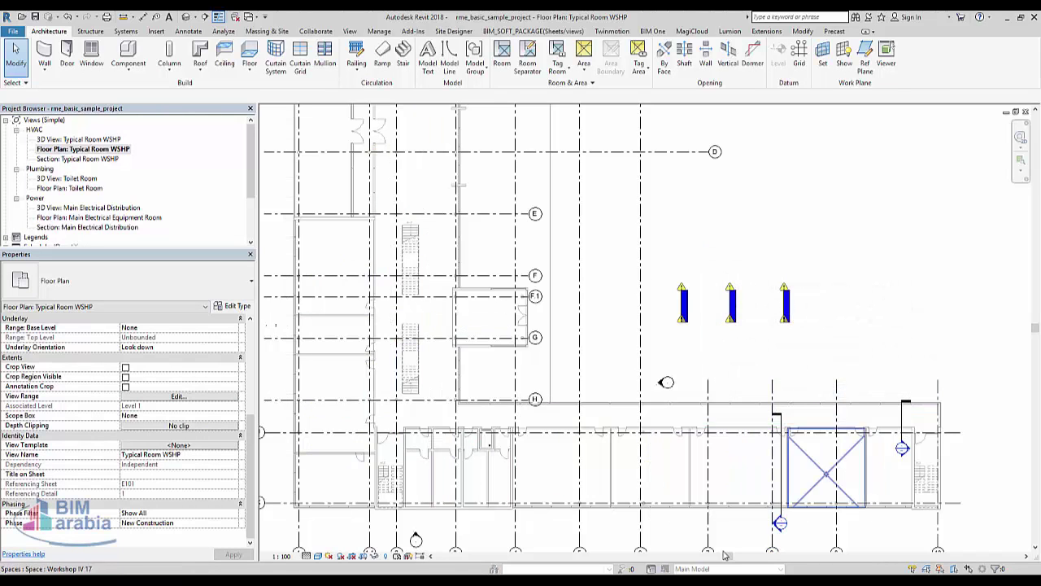
pyautogui.scroll(-2, 658, 335)
pyautogui.scroll(-1, 659, 335)
pyautogui.scroll(3, 689, 449)
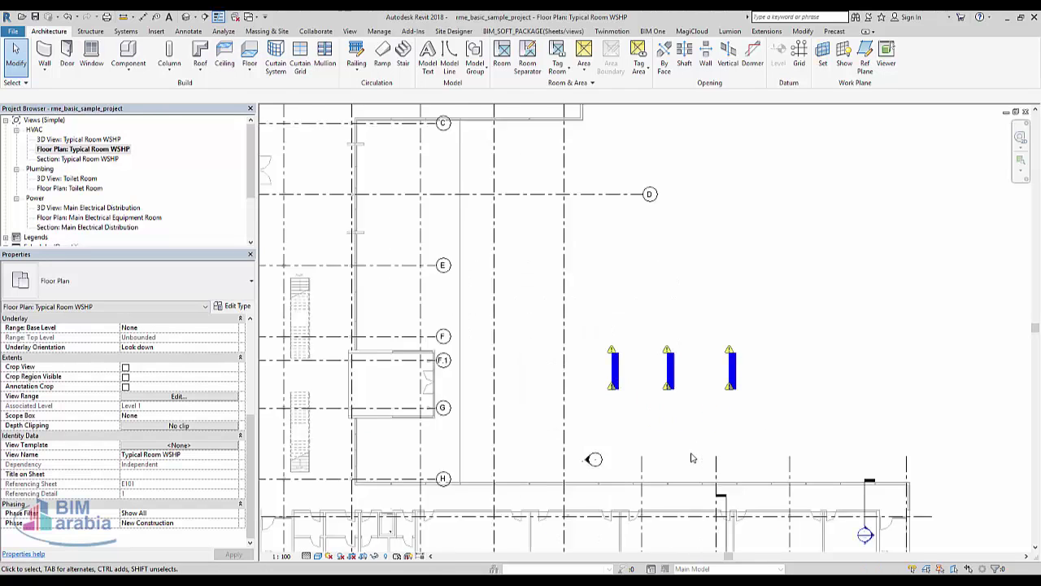
pyautogui.scroll(1, 689, 449)
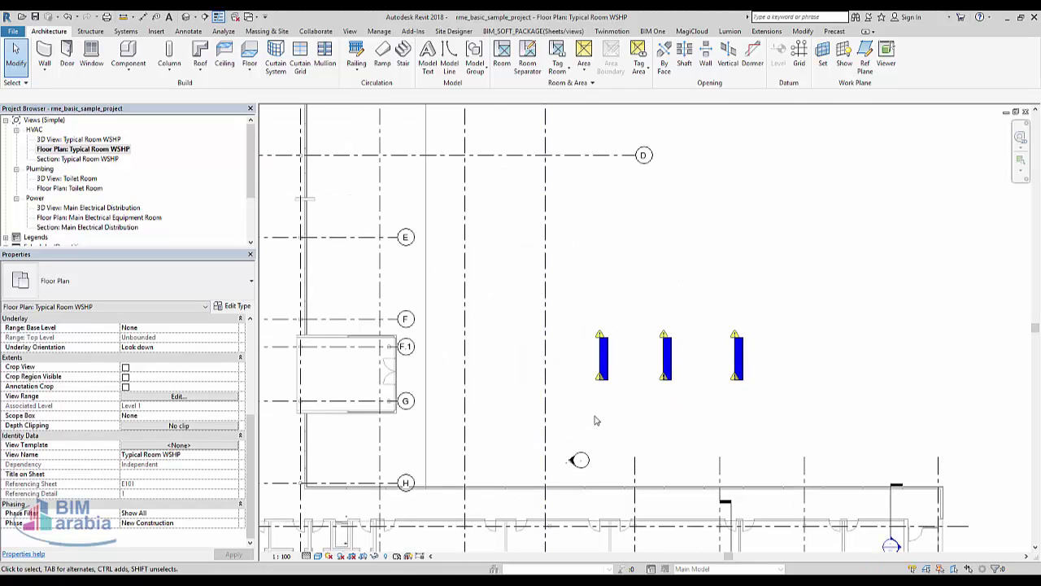
# - Try 1000 mm Top and Cut plane view range offsets, then undo it and pan to the ductwork along grid H
pyautogui.click(177, 396)
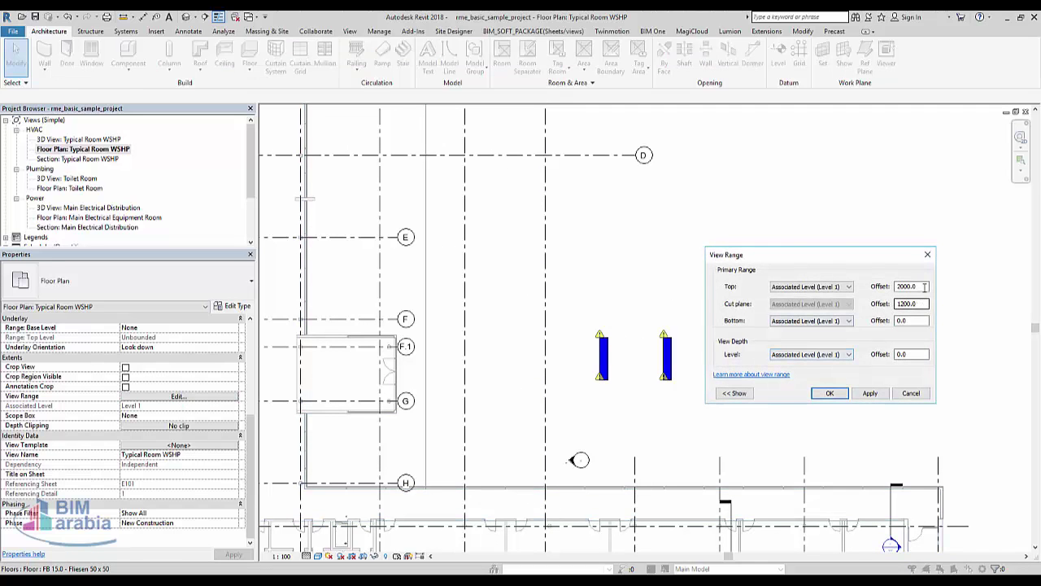
pyautogui.hotkey('shift', 'Tab')
pyautogui.hotkey('shift', 'Tab')
pyautogui.hotkey('shift', 'Tab')
pyautogui.write('10')
pyautogui.write('0')
pyautogui.click(865, 394)
pyautogui.click(865, 394)
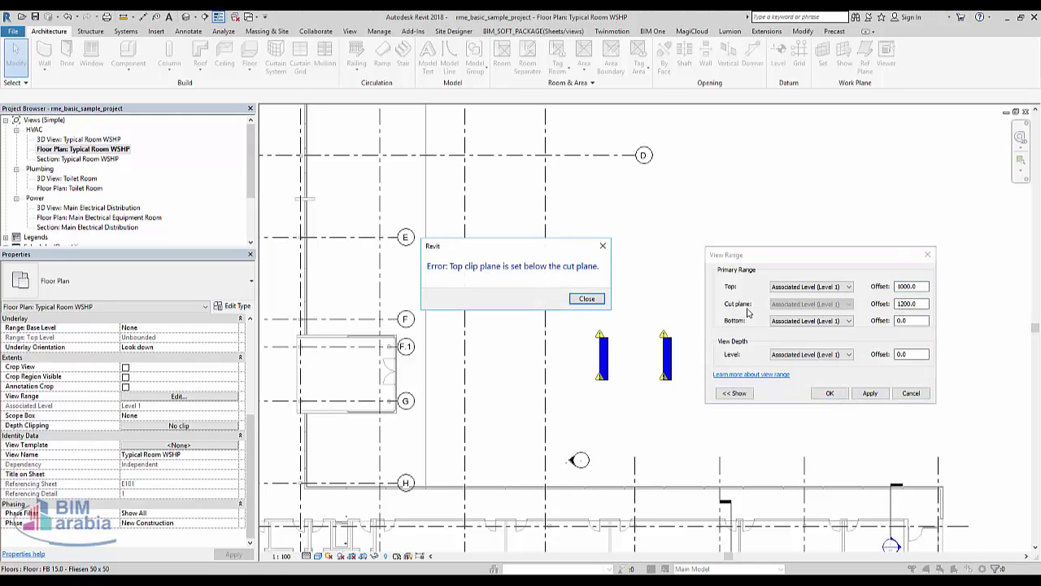
pyautogui.click(586, 298)
pyautogui.write('1000')
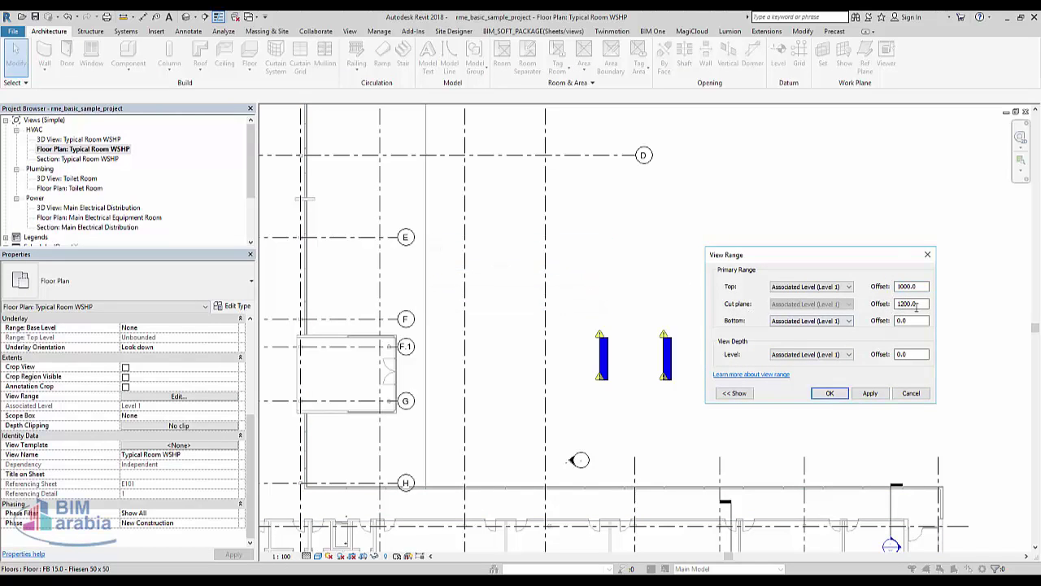
pyautogui.click(830, 393)
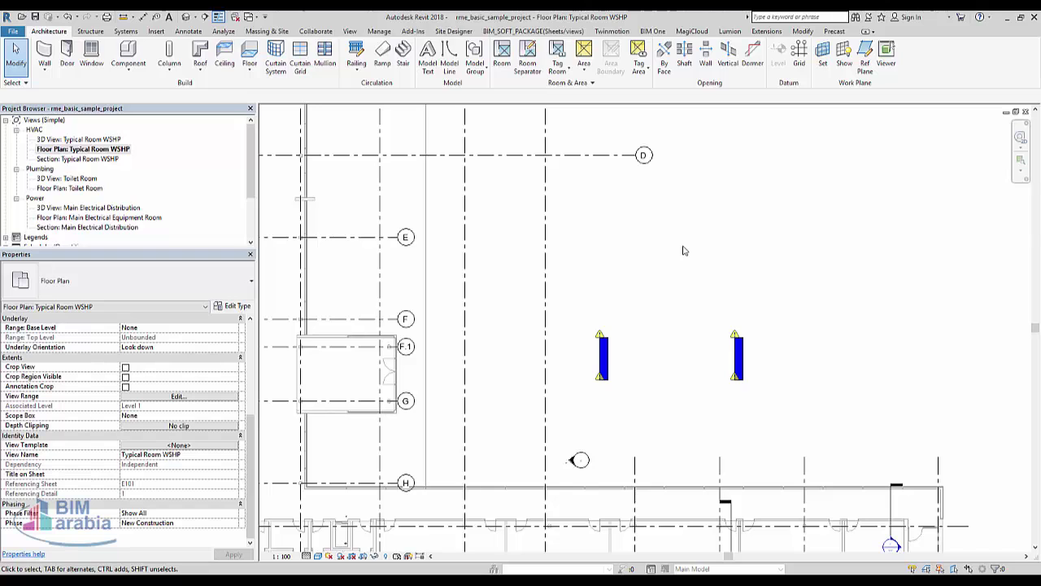
pyautogui.hotkey('ctrl', 'z')
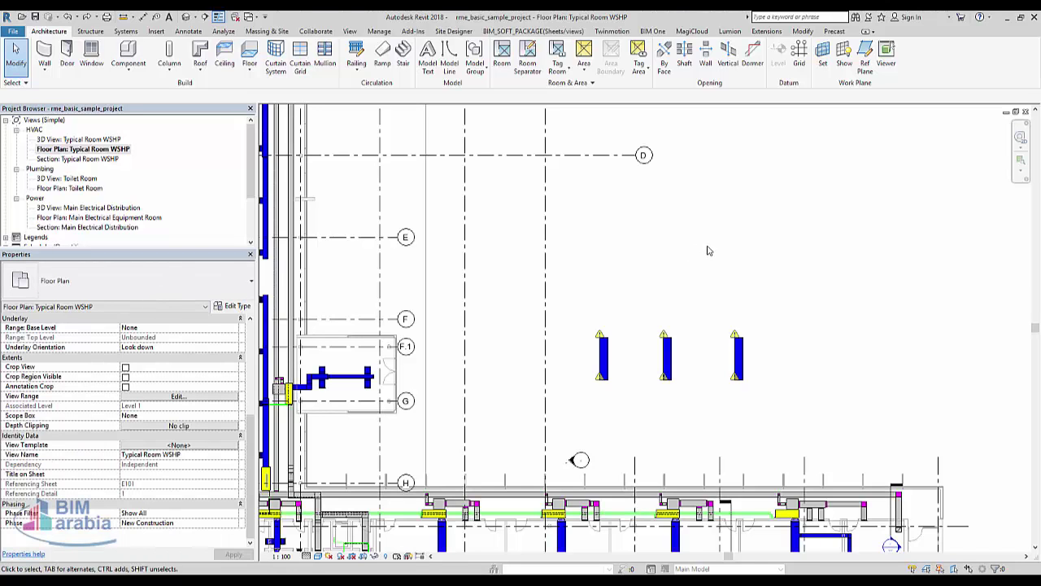
pyautogui.moveTo(582, 438); pyautogui.dragTo(614, 393, button='middle')
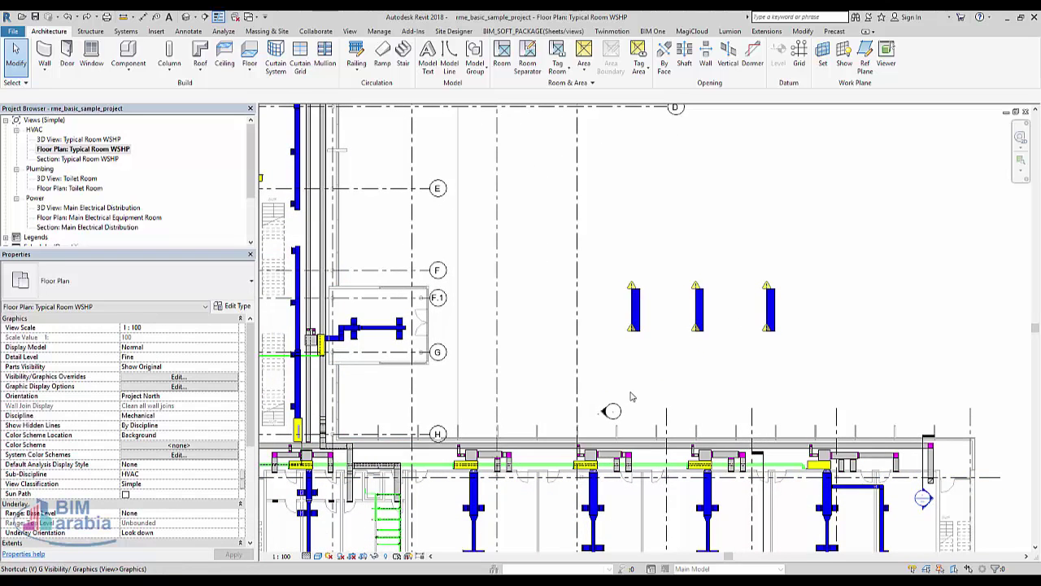
# - Remove the Mechanical - Return, Exhaust and Supply filters from the view's Visibility/Graphic overrides
pyautogui.press('g')
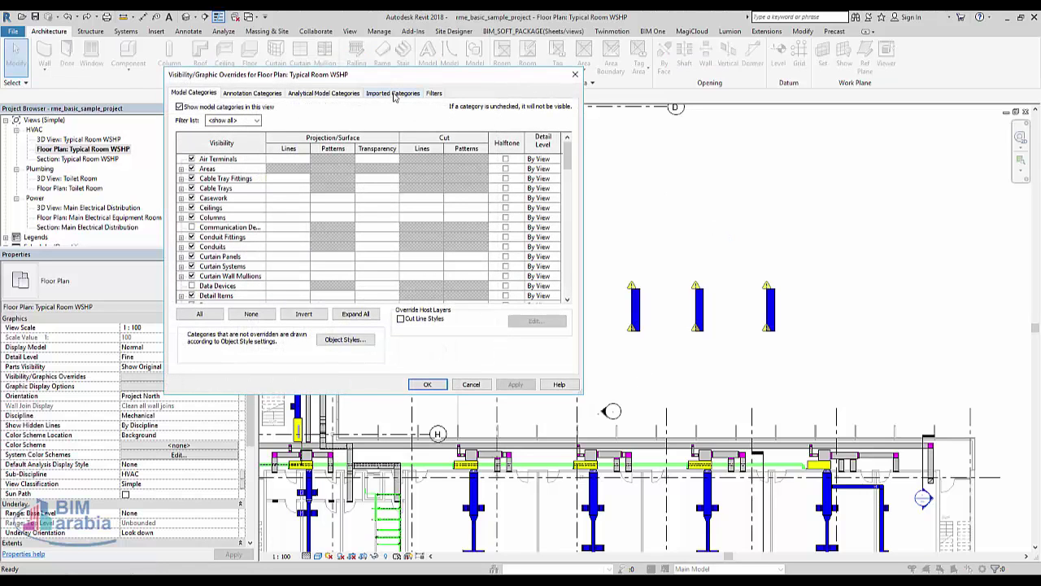
pyautogui.click(434, 95)
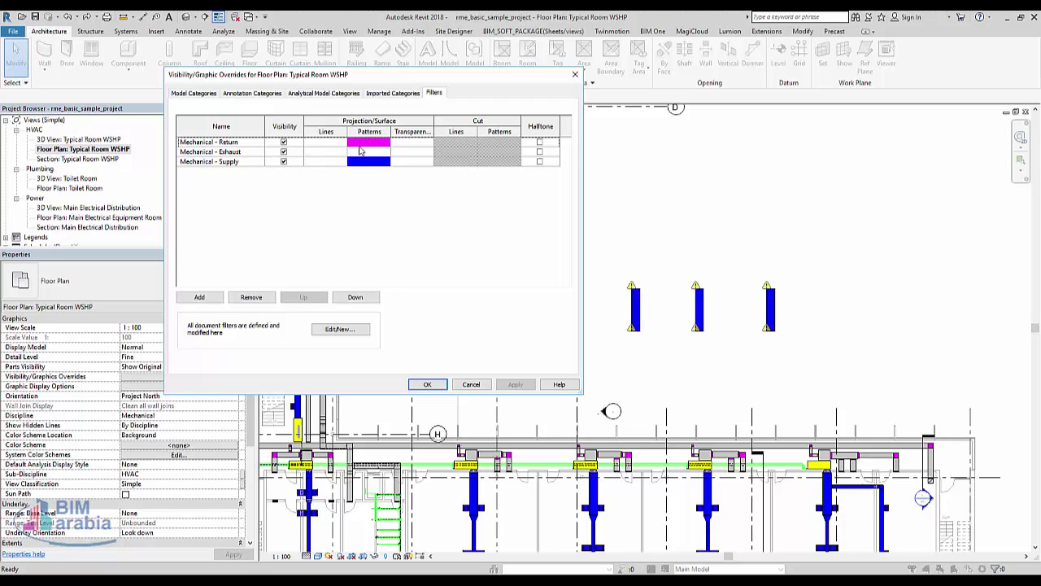
pyautogui.click(238, 143)
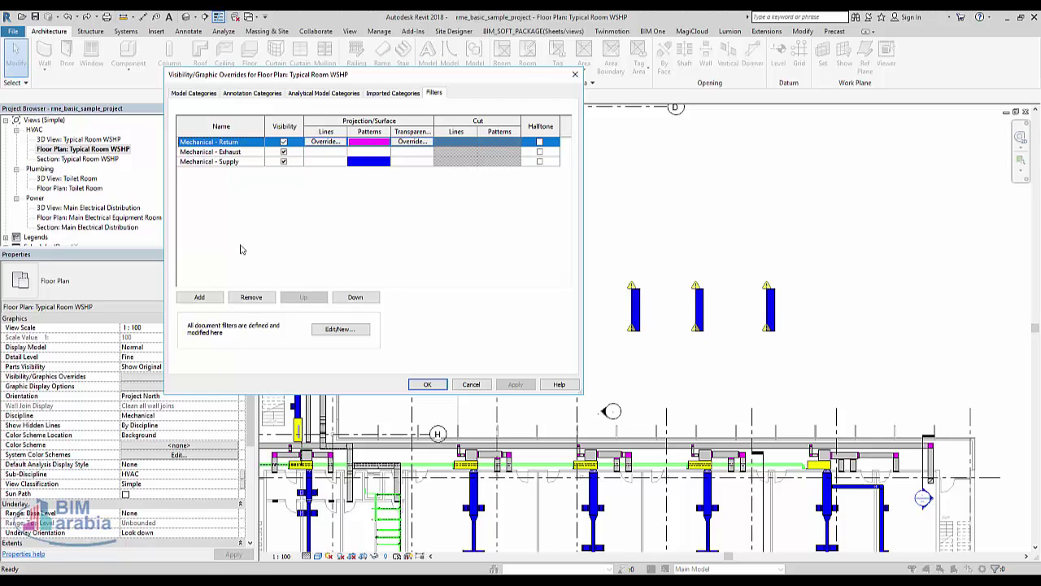
pyautogui.click(267, 298)
pyautogui.click(266, 298)
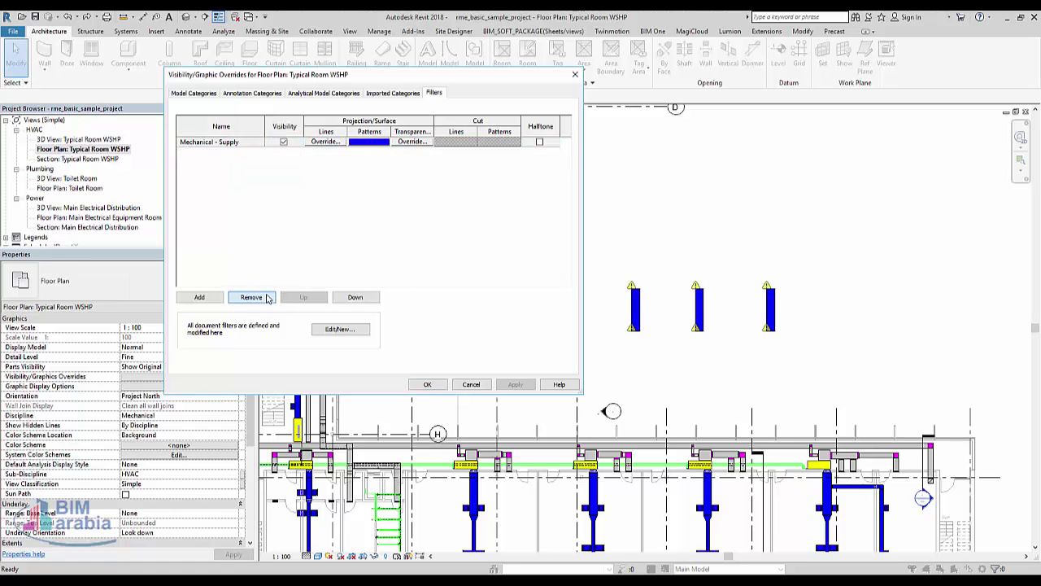
pyautogui.click(267, 297)
pyautogui.click(427, 384)
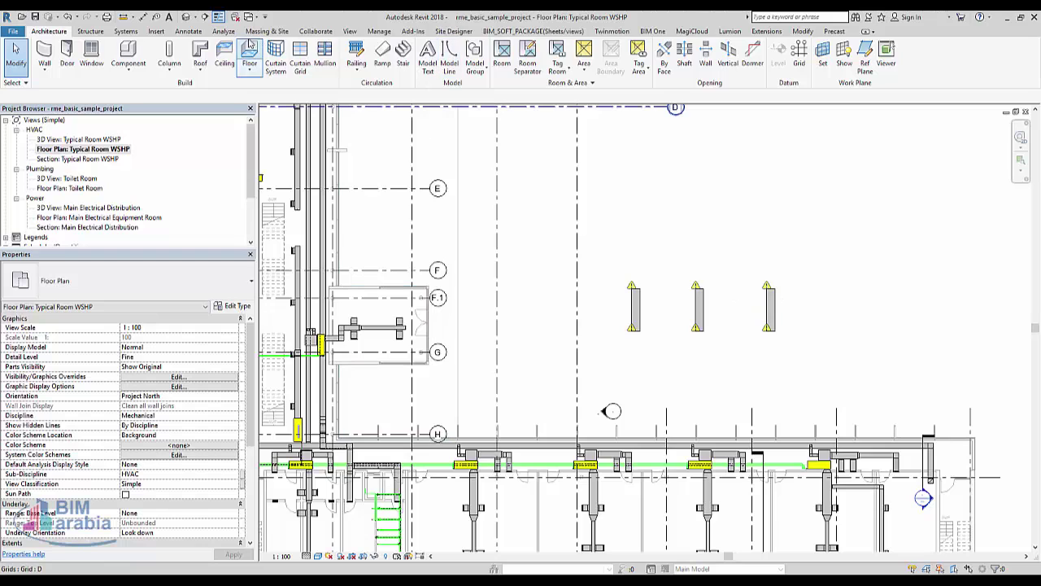
# - Place a duct legend in the plan using the Duct Color Fill scheme, then select the legend
pyautogui.click(202, 33)
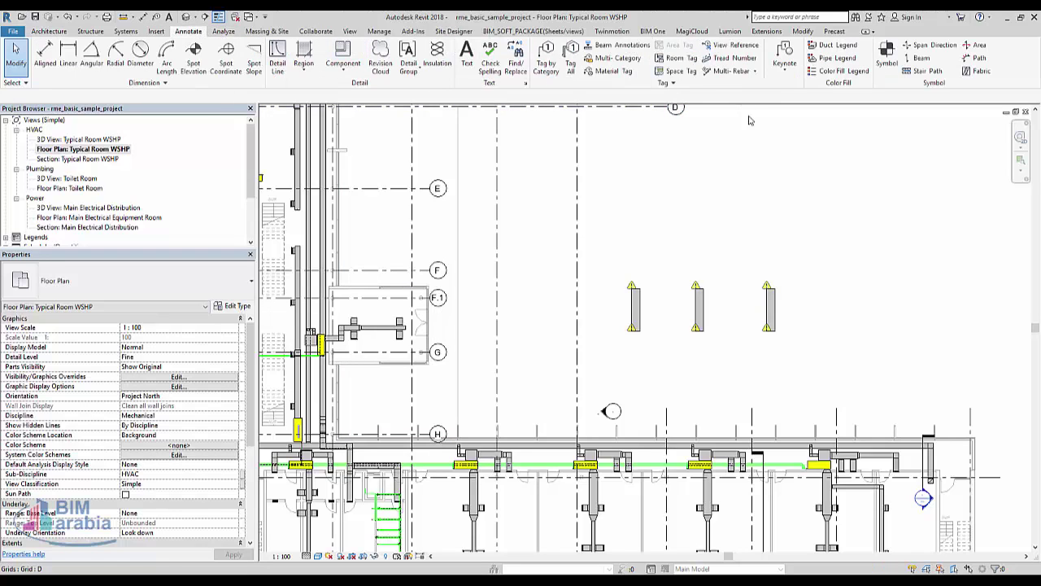
pyautogui.click(836, 45)
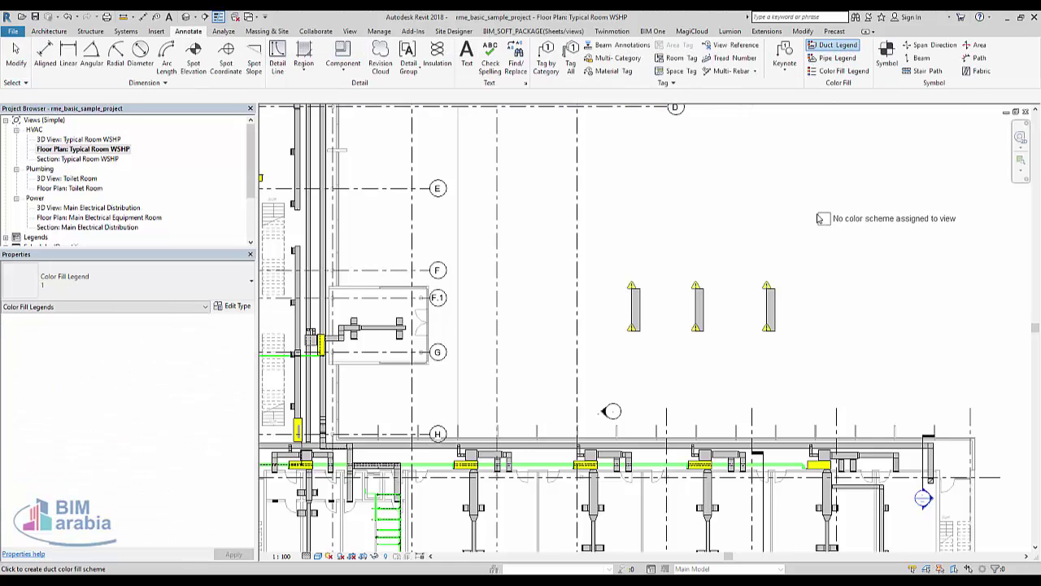
pyautogui.click(861, 207)
pyautogui.click(557, 314)
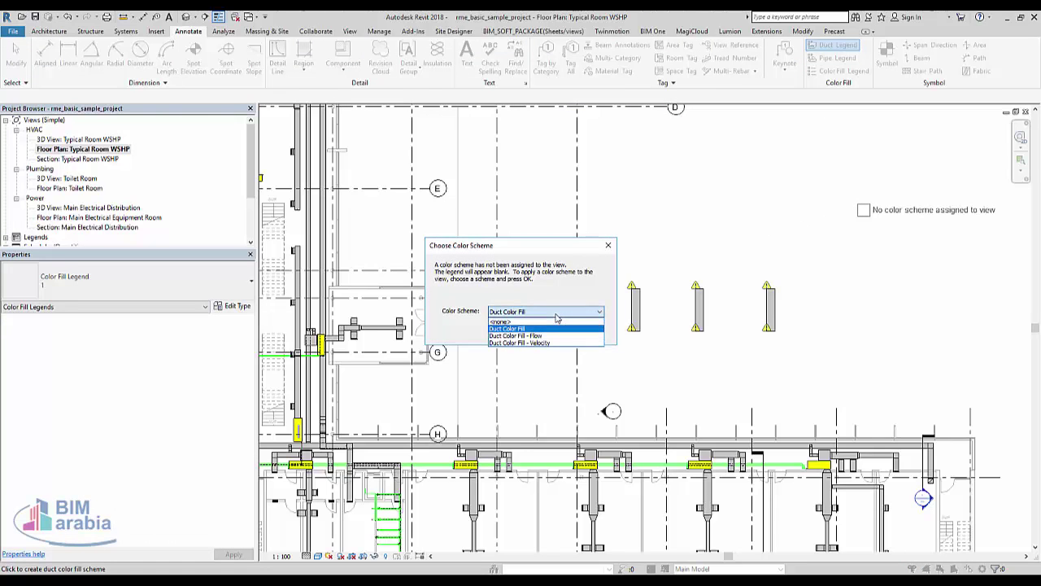
pyautogui.click(554, 328)
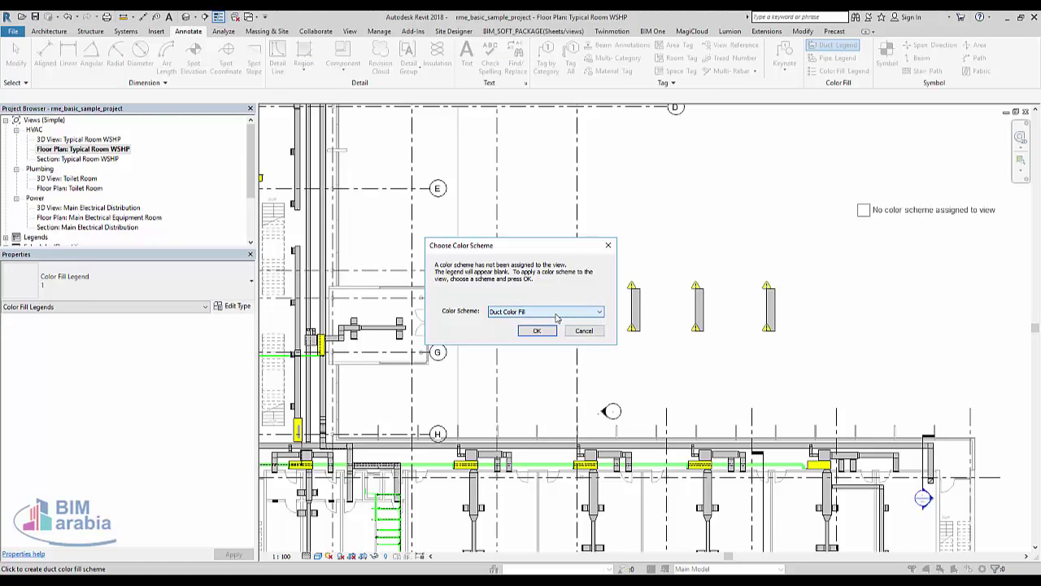
pyautogui.click(537, 331)
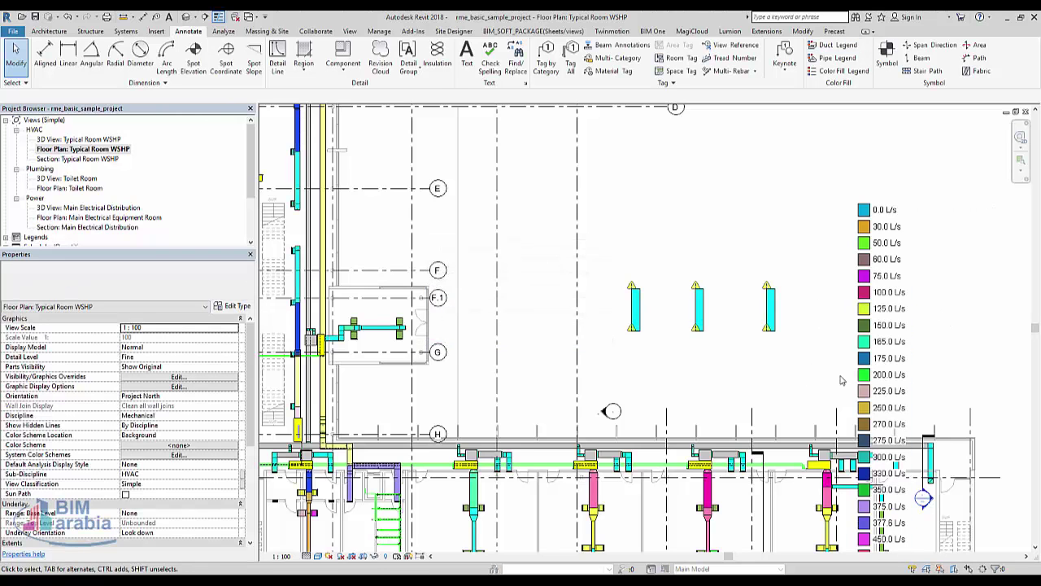
pyautogui.click(890, 341)
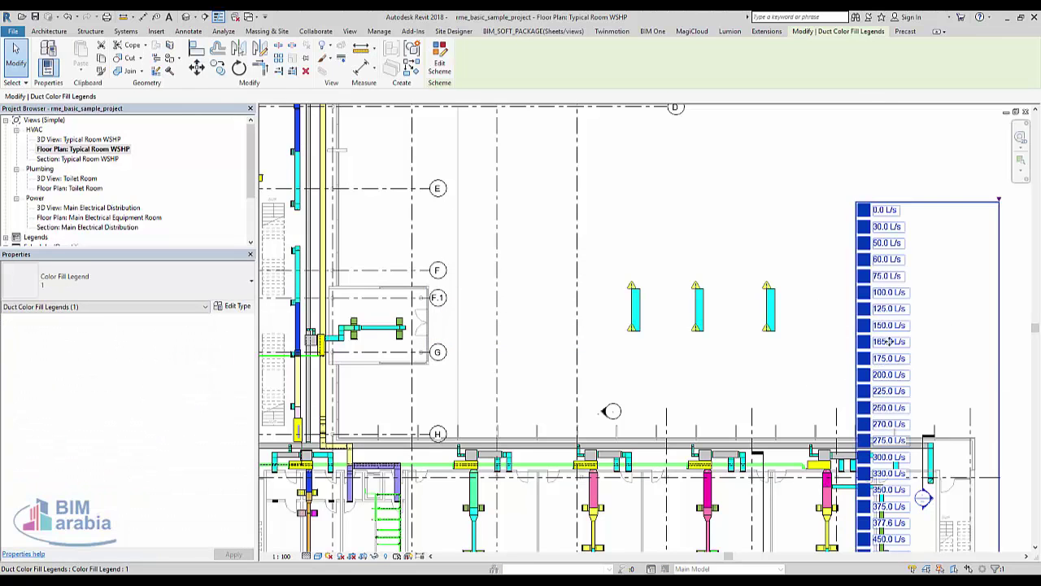
# - Duplicate the legend's Duct Color Fill scheme as a new scheme named 'hight'
pyautogui.click(439, 62)
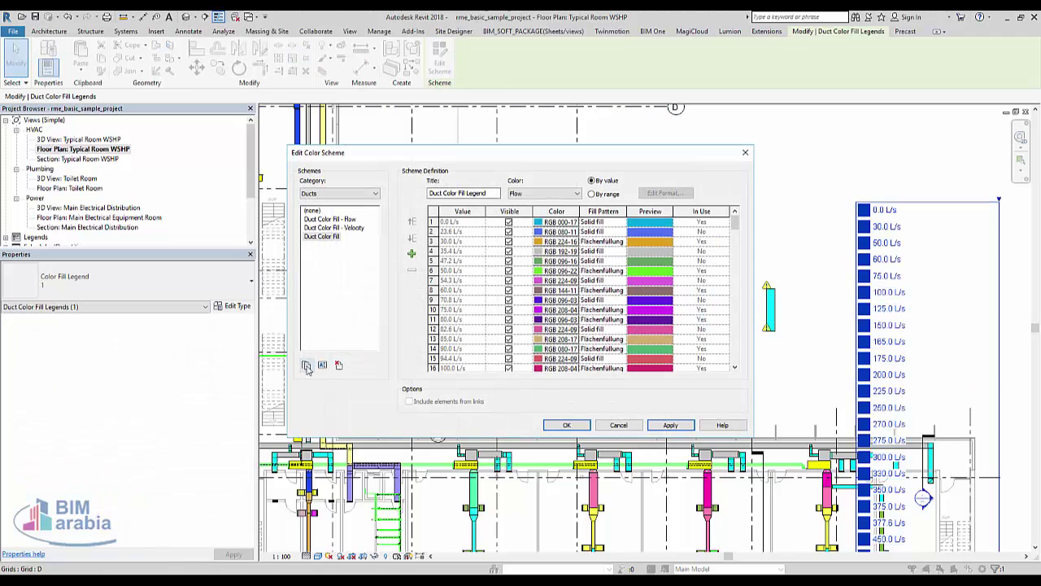
pyautogui.click(306, 365)
pyautogui.write('ho')
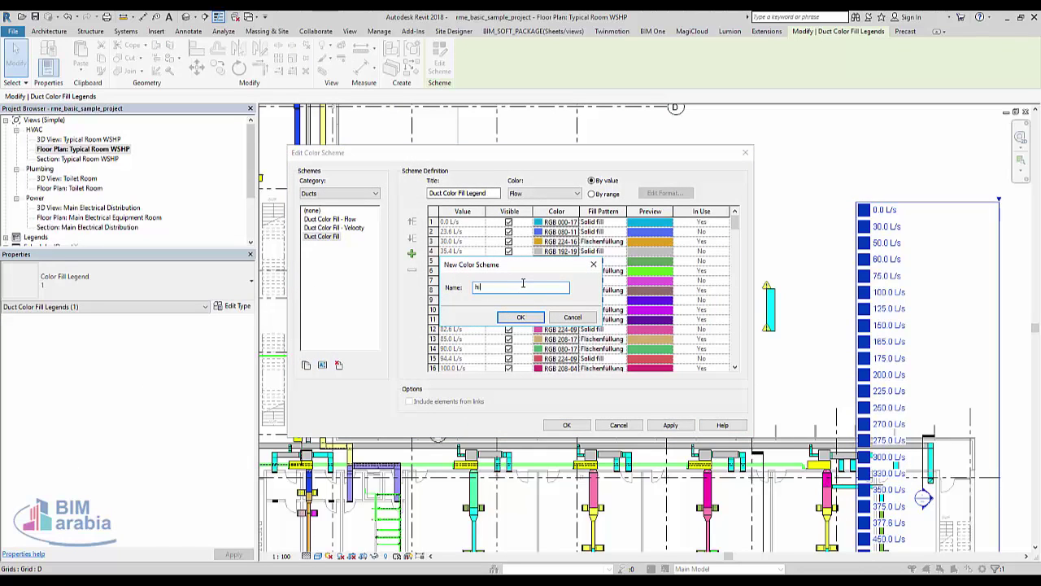
pyautogui.click(532, 317)
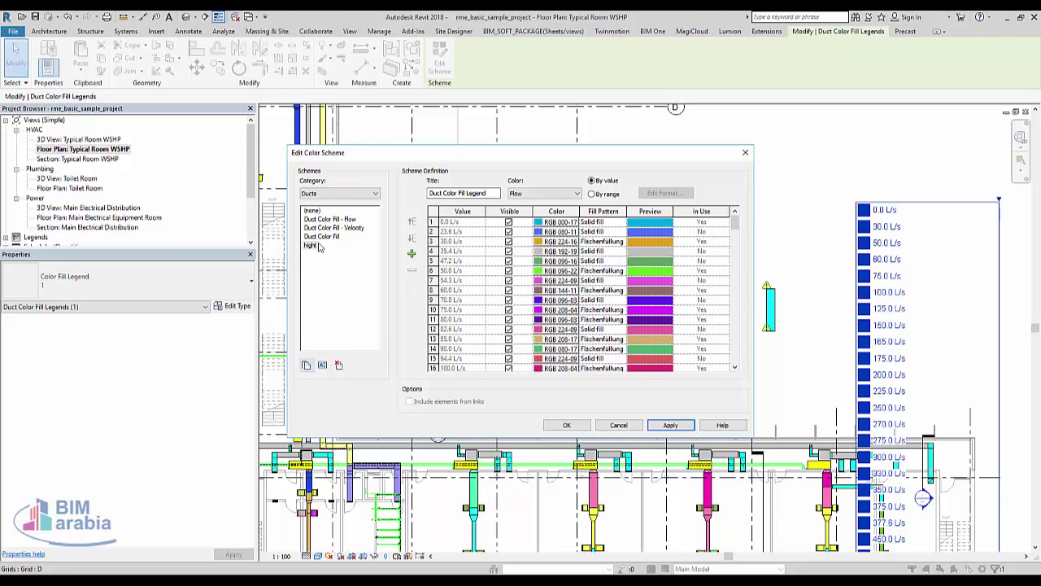
pyautogui.click(547, 195)
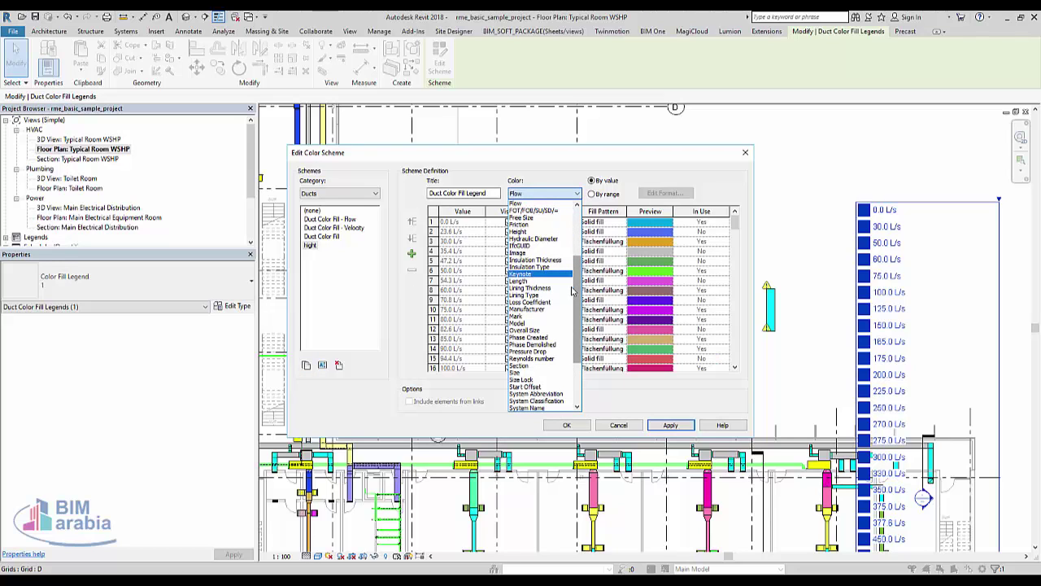
# - Change the hight scheme's colour parameter from Flow to Bottom Elevation, accepting the colours-not-preserved warning
pyautogui.scroll(1, 561, 268)
pyautogui.scroll(2, 569, 289)
pyautogui.scroll(2, 569, 289)
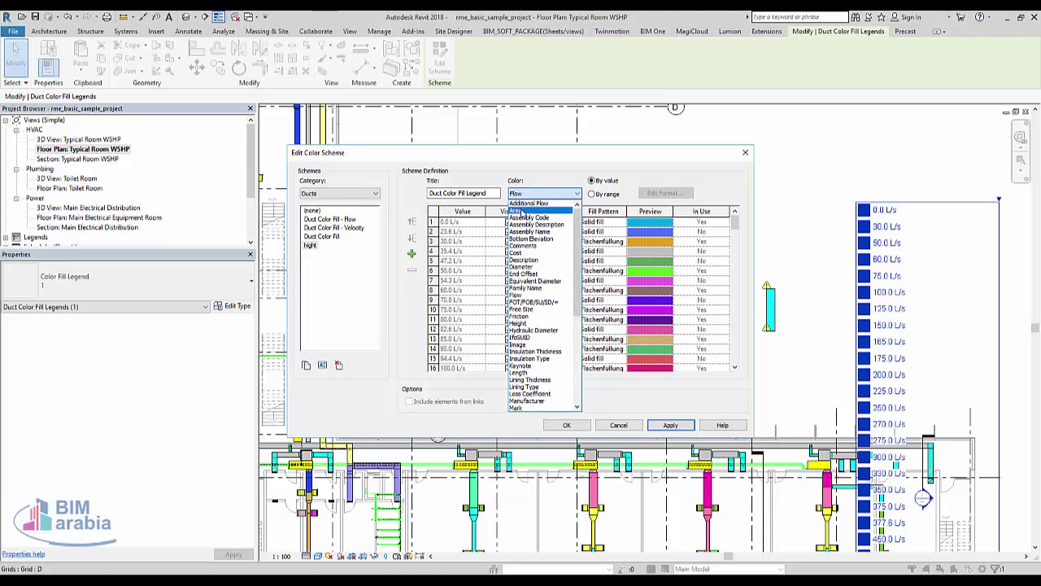
pyautogui.click(535, 239)
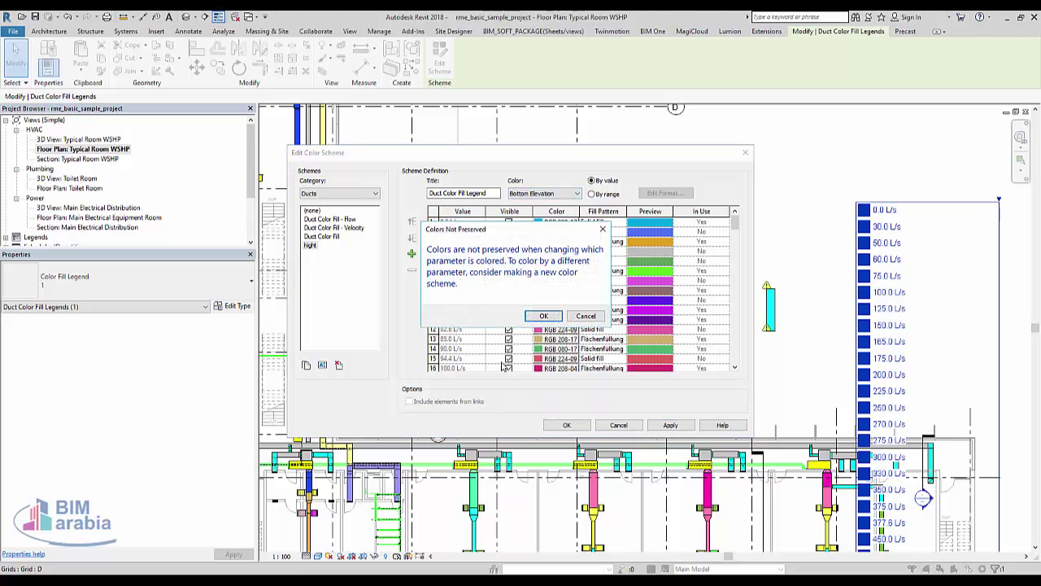
pyautogui.click(542, 319)
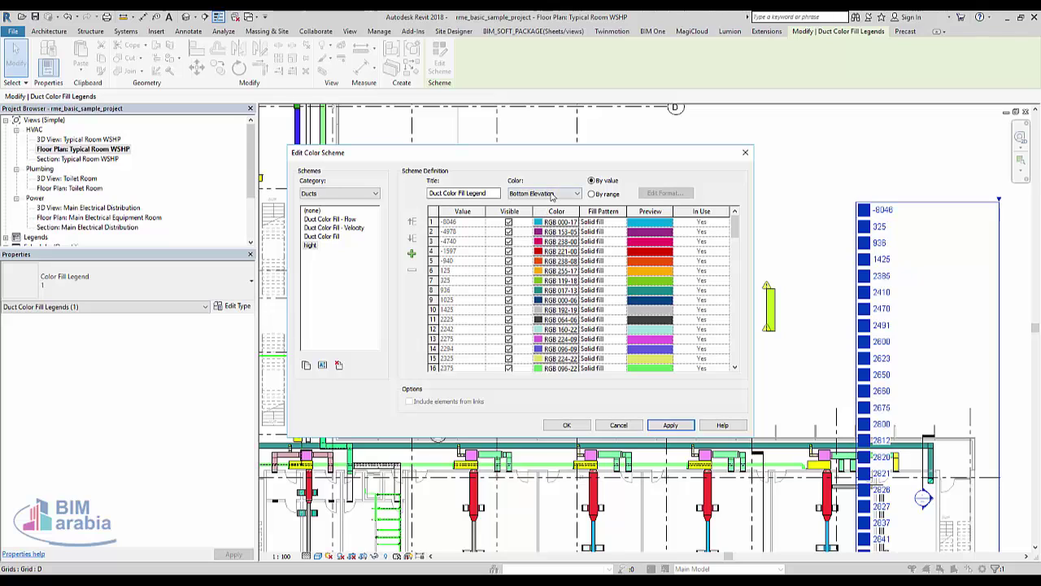
pyautogui.click(553, 195)
# - Switch the hight scheme to By range and add four more range rows
pyautogui.click(601, 196)
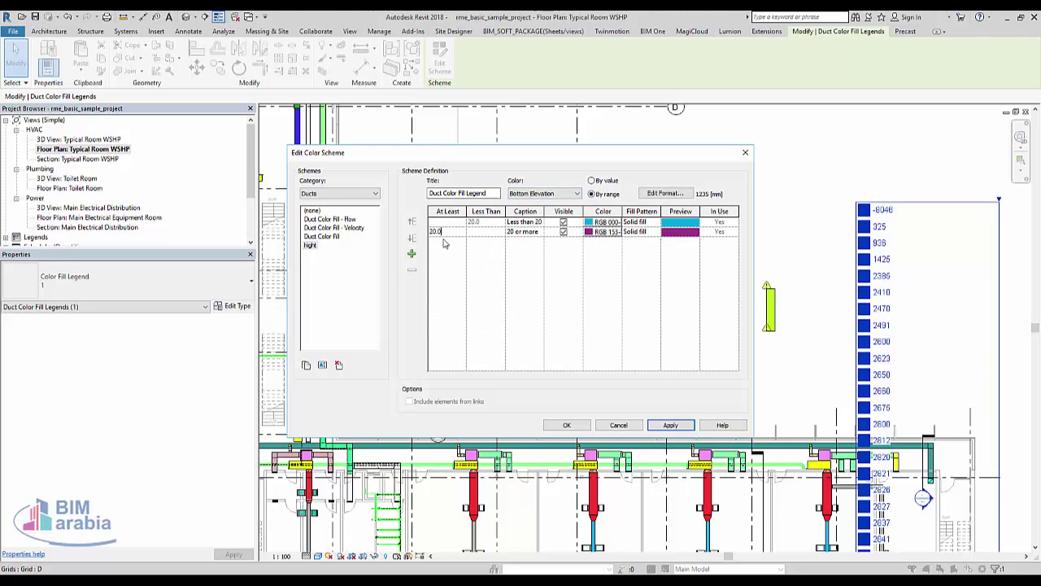
pyautogui.click(413, 254)
pyautogui.click(413, 254)
pyautogui.click(413, 254)
pyautogui.click(412, 253)
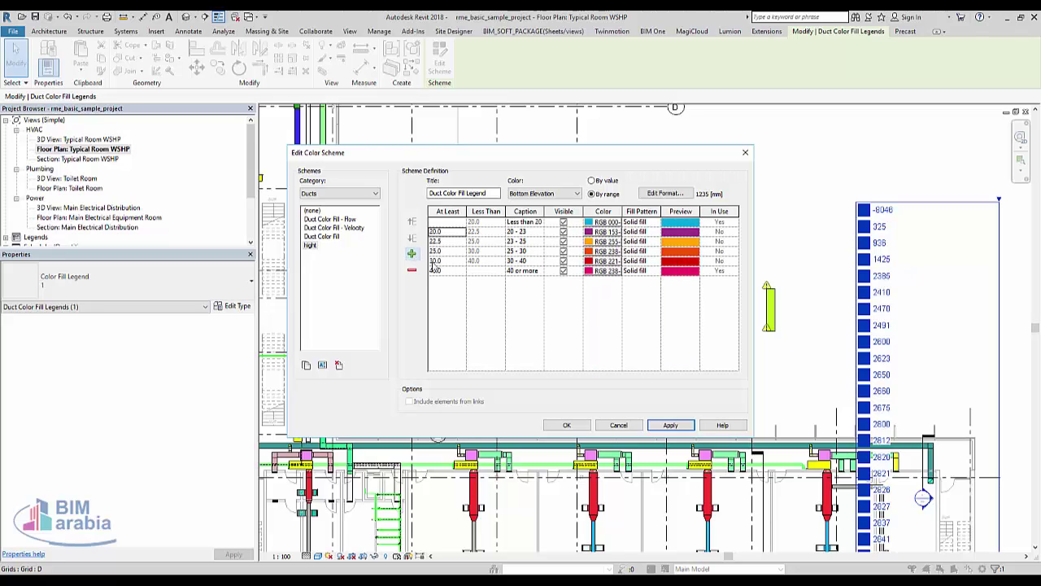
pyautogui.click(456, 272)
# - Set the ranges' At Least values to 1000, 1500, 2000, 2500 and 3000 mm
pyautogui.click(452, 262)
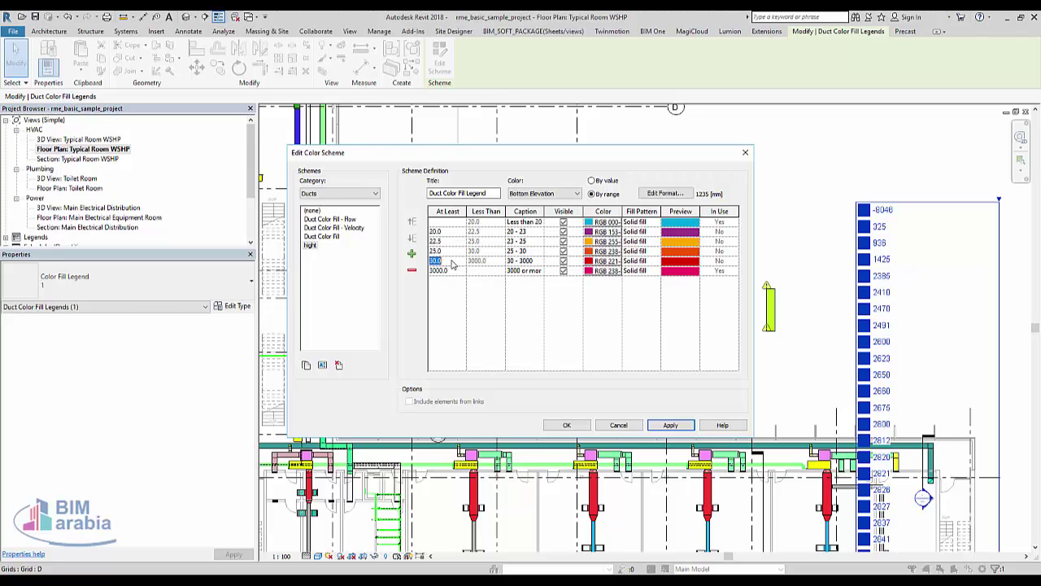
pyautogui.write('25')
pyautogui.click(454, 252)
pyautogui.click(453, 242)
pyautogui.write('1500')
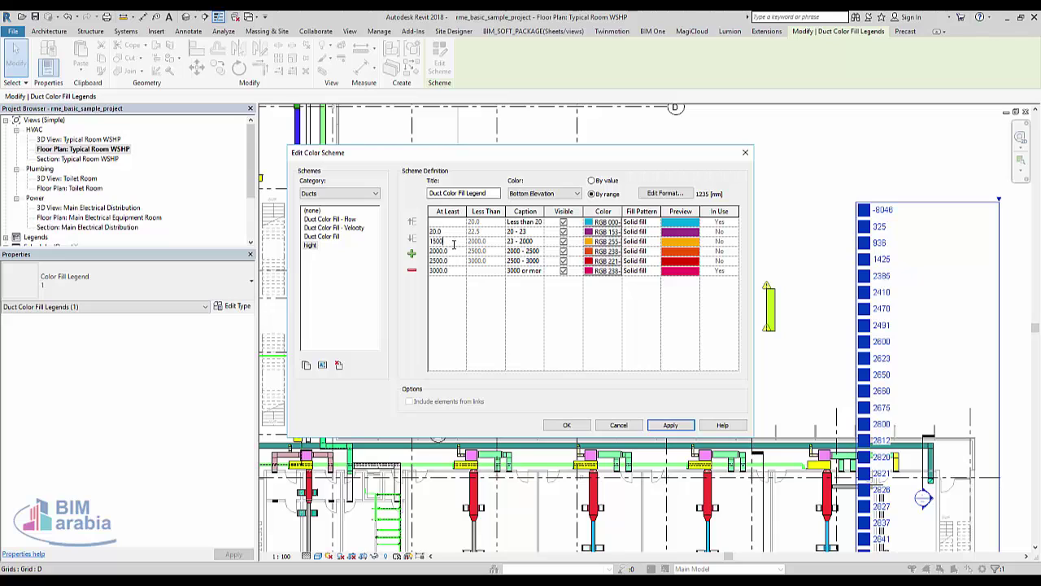
pyautogui.click(457, 233)
pyautogui.press('Return')
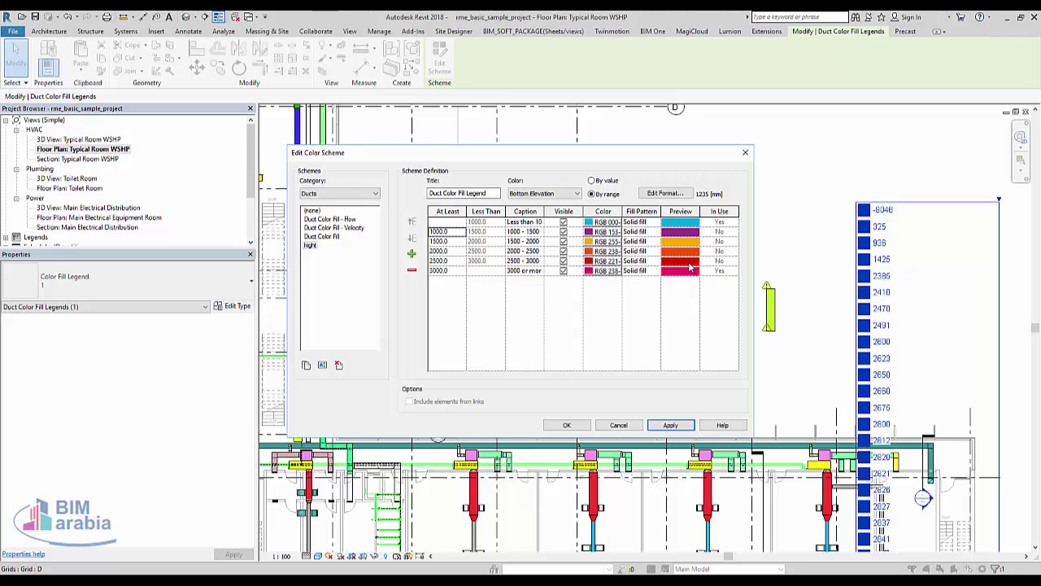
# - Colour the 2500–3000 range green and the 2000–2500 range brown, then apply the scheme
pyautogui.click(600, 261)
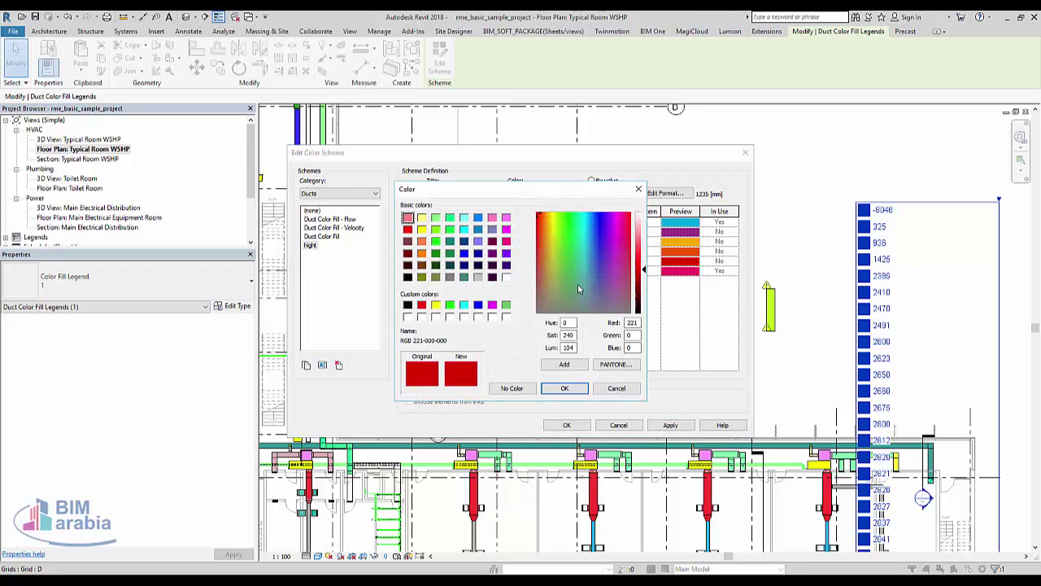
pyautogui.click(505, 306)
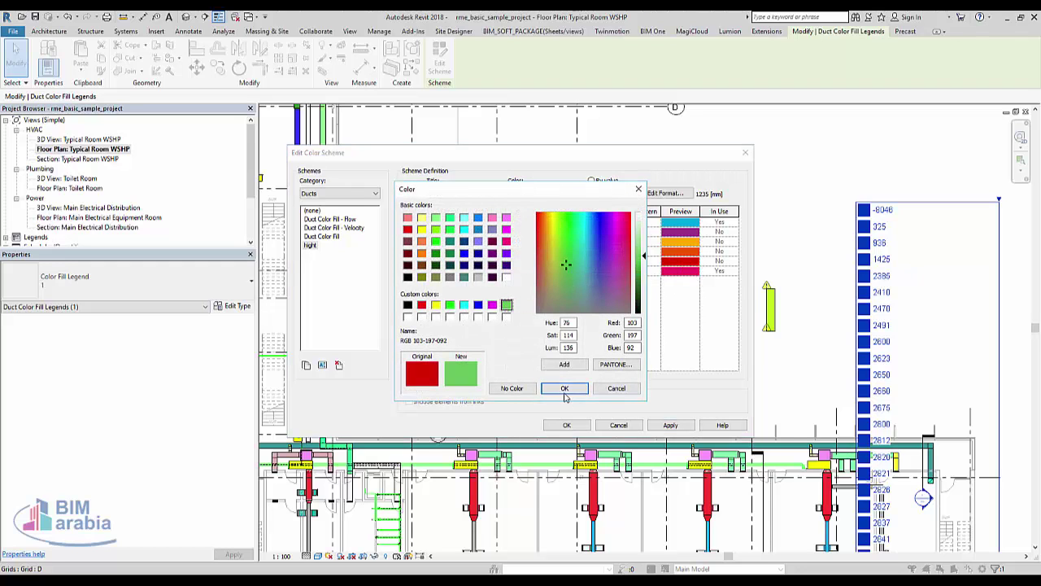
pyautogui.click(565, 388)
pyautogui.click(600, 251)
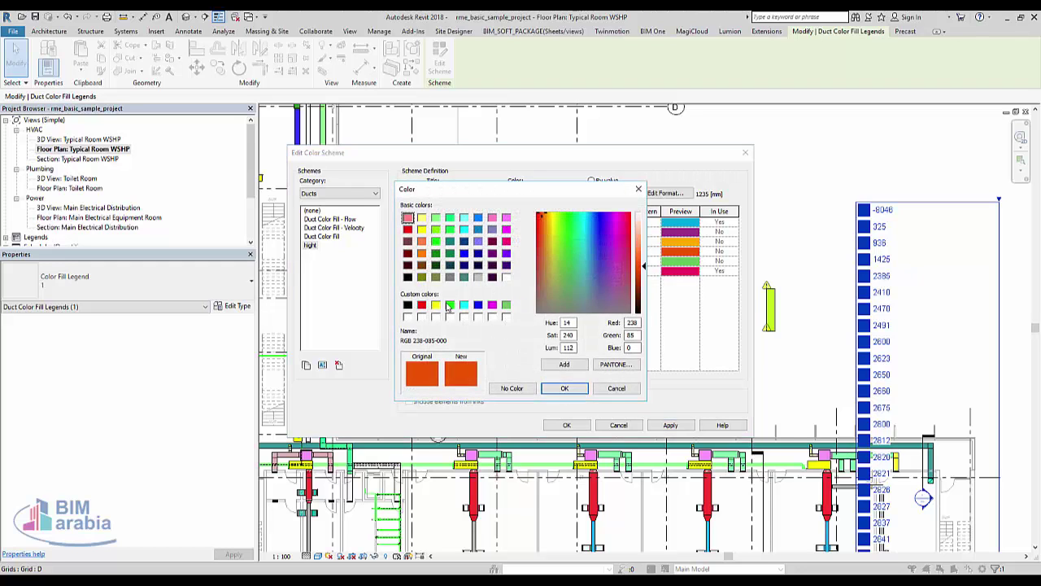
pyautogui.click(421, 265)
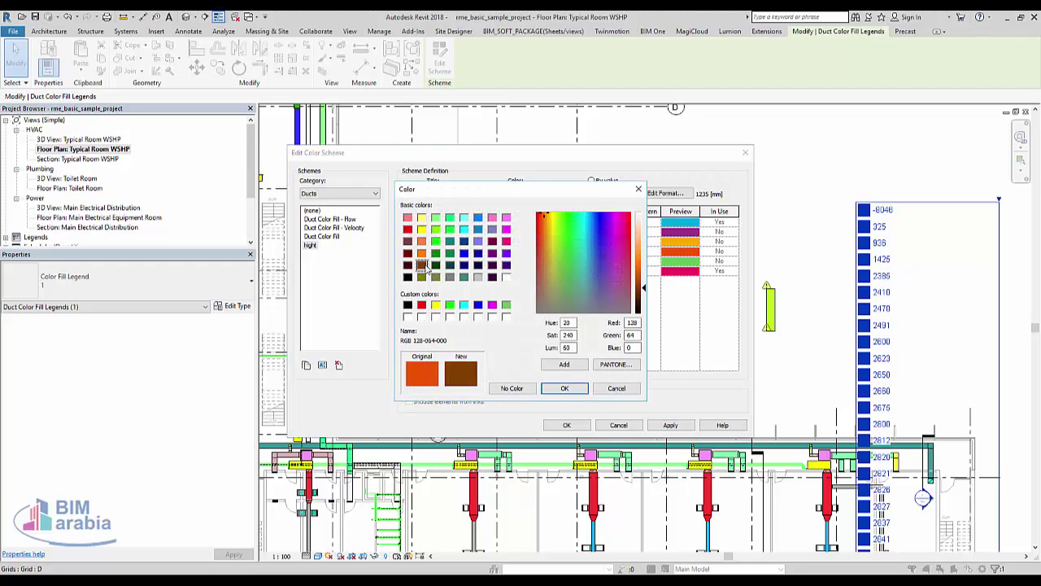
pyautogui.click(564, 388)
pyautogui.click(567, 425)
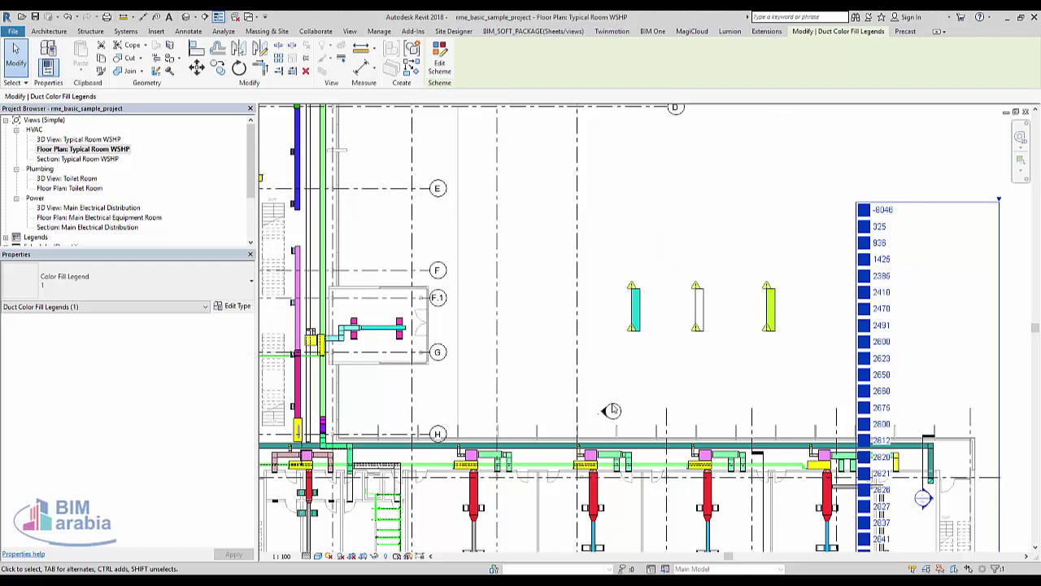
# - Verify a cyan duct's Bottom Elevation of 325 matches the legend's Less than 1000 range
pyautogui.click(785, 221)
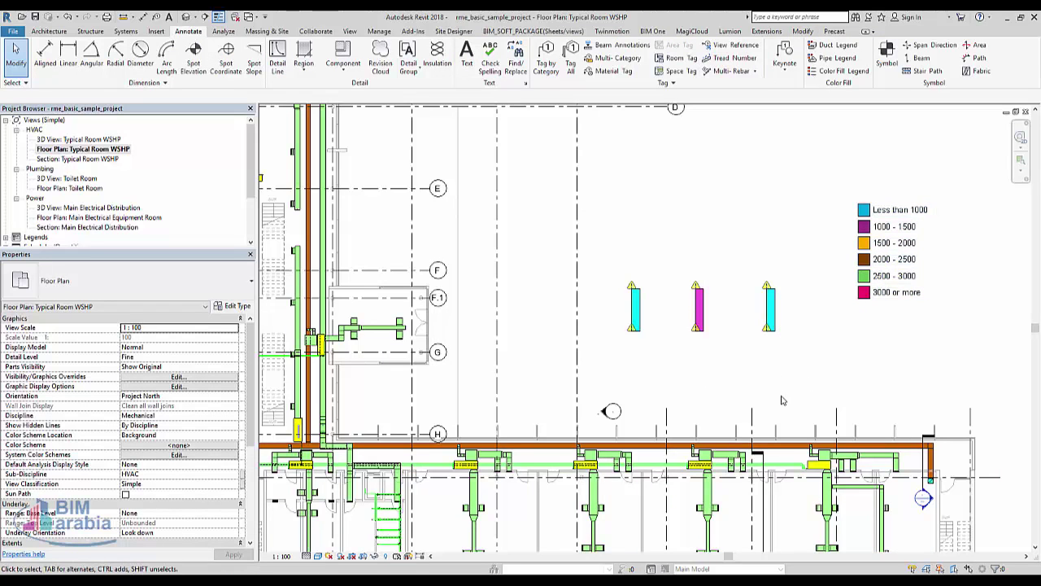
pyautogui.click(769, 307)
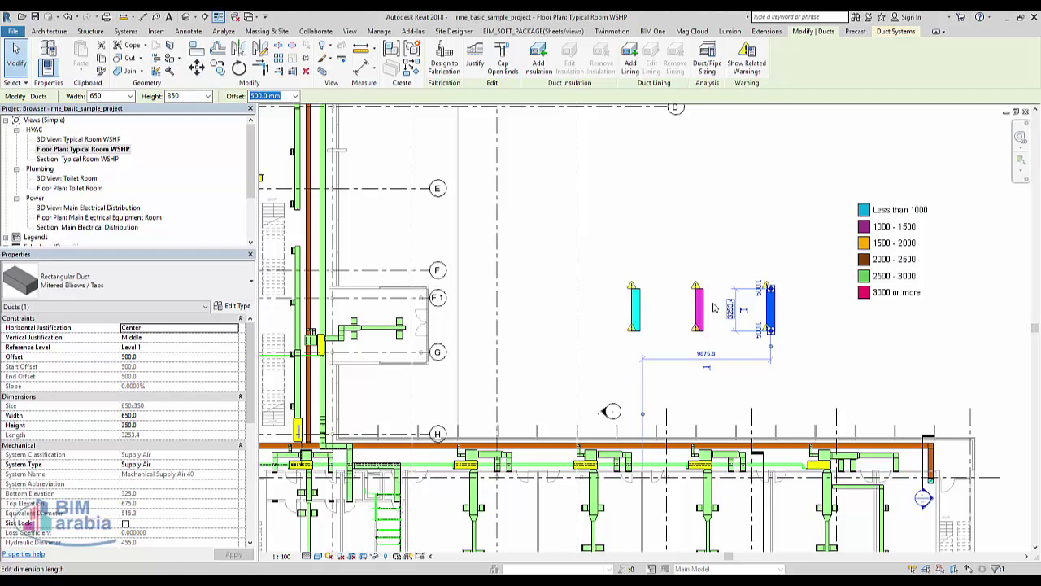
pyautogui.click(666, 309)
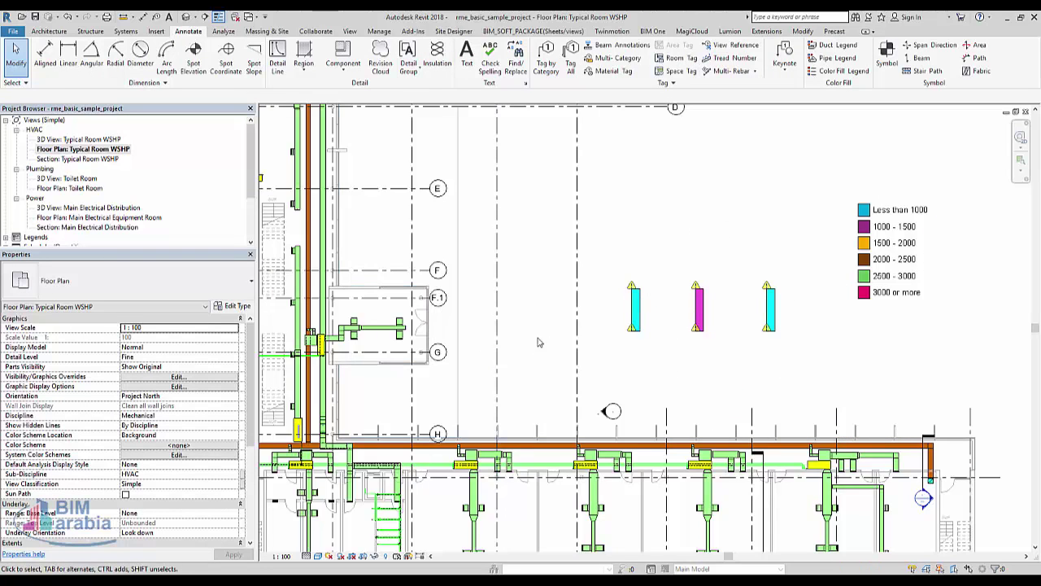
pyautogui.click(854, 244)
pyautogui.press('Escape')
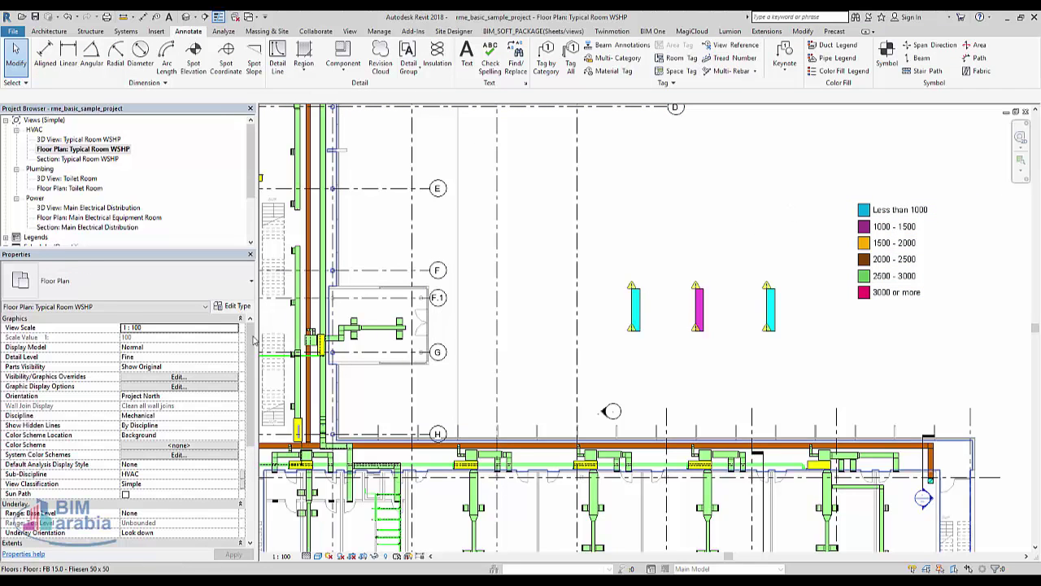
# - Review the view's System Color Schemes: Ducts use the 'hight' scheme, Pipes none
pyautogui.click(150, 388)
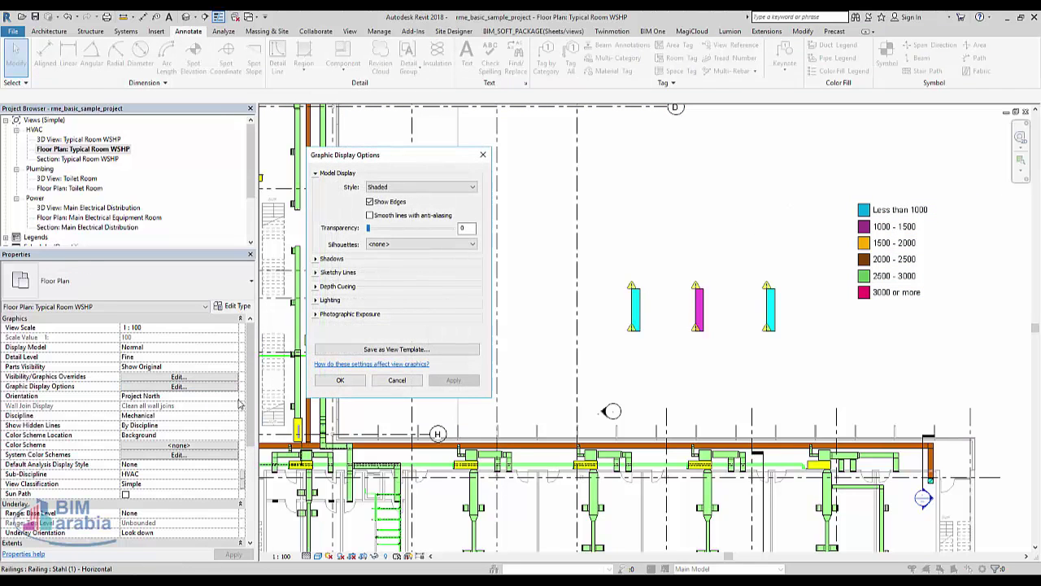
pyautogui.click(407, 381)
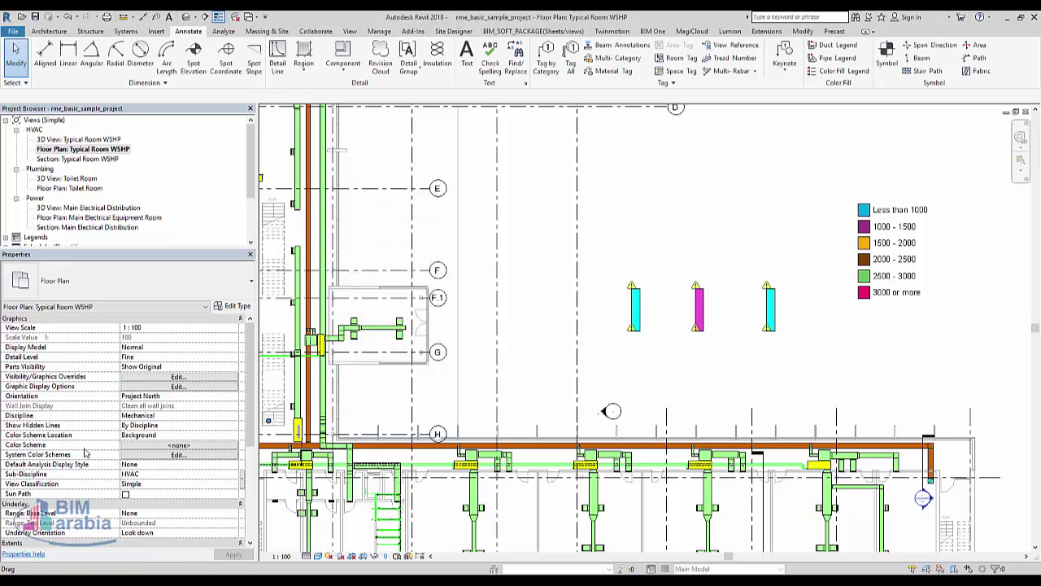
pyautogui.click(148, 456)
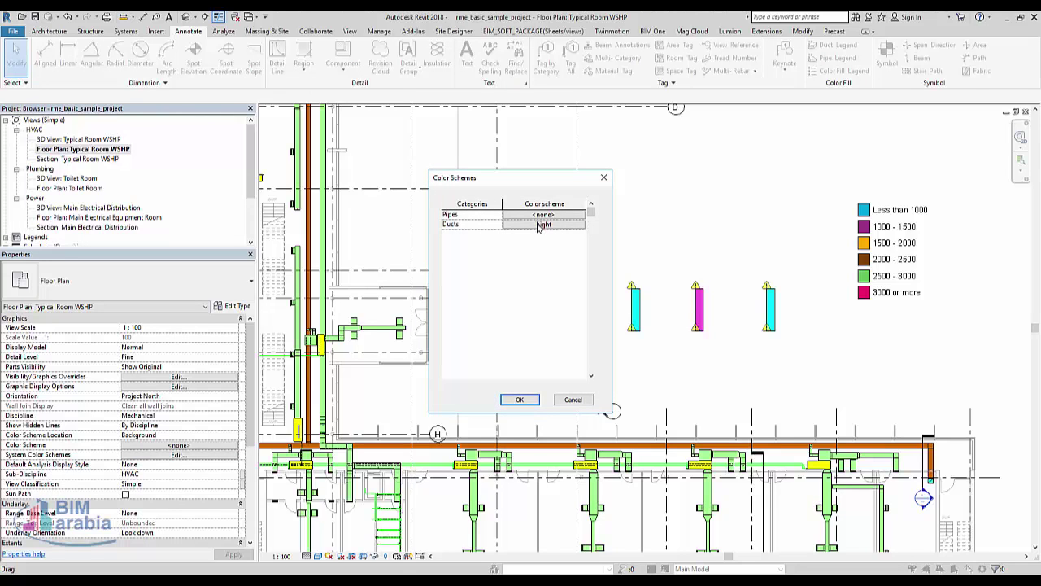
pyautogui.click(540, 225)
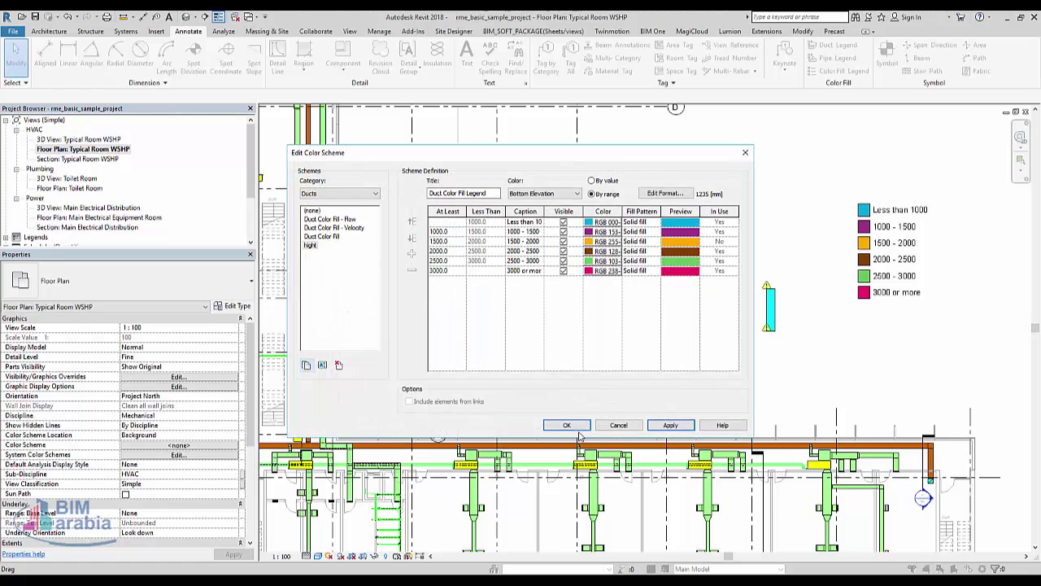
pyautogui.click(569, 428)
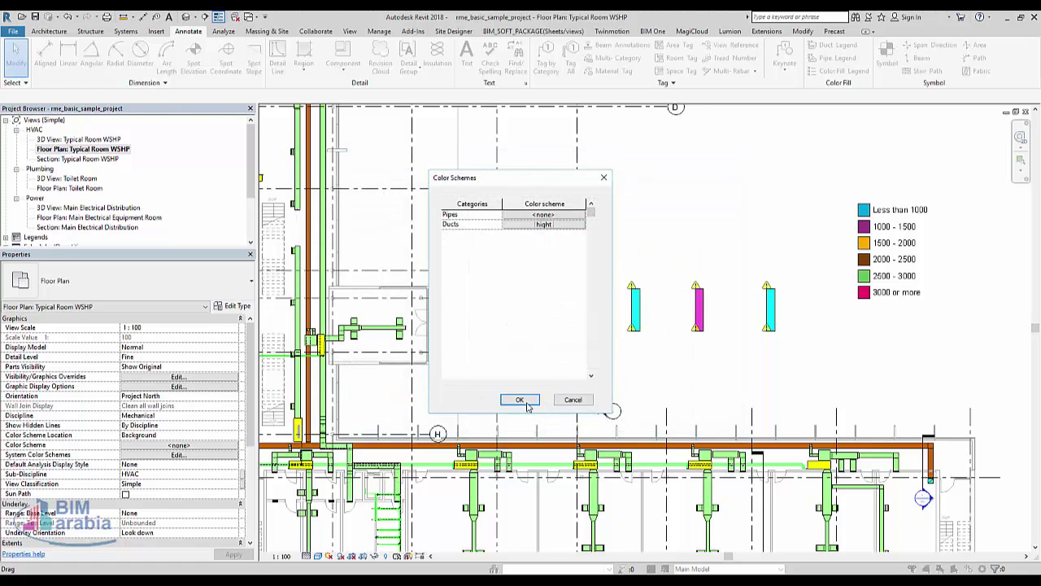